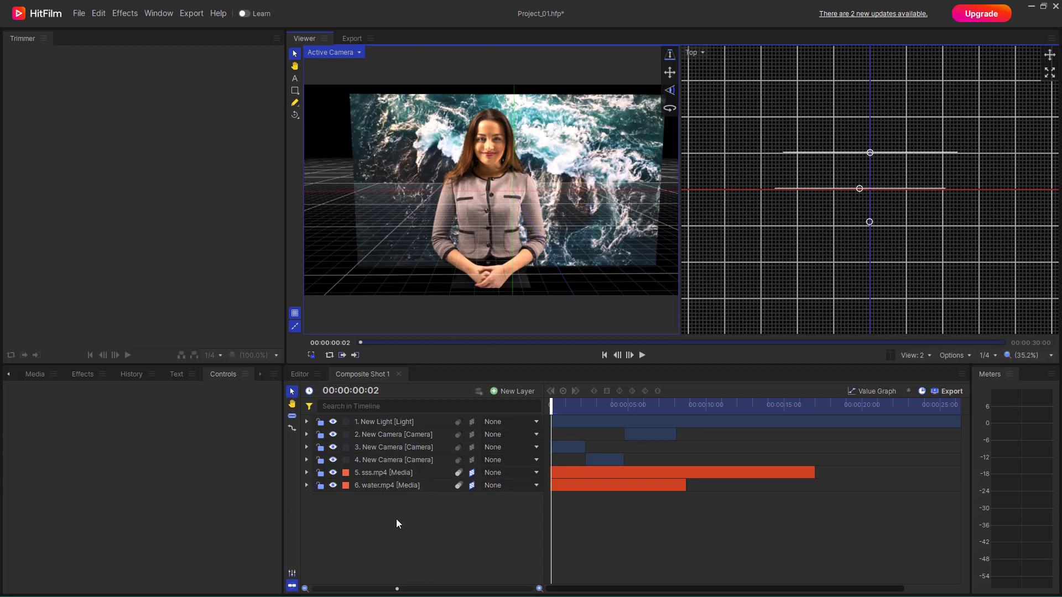
click(395, 463)
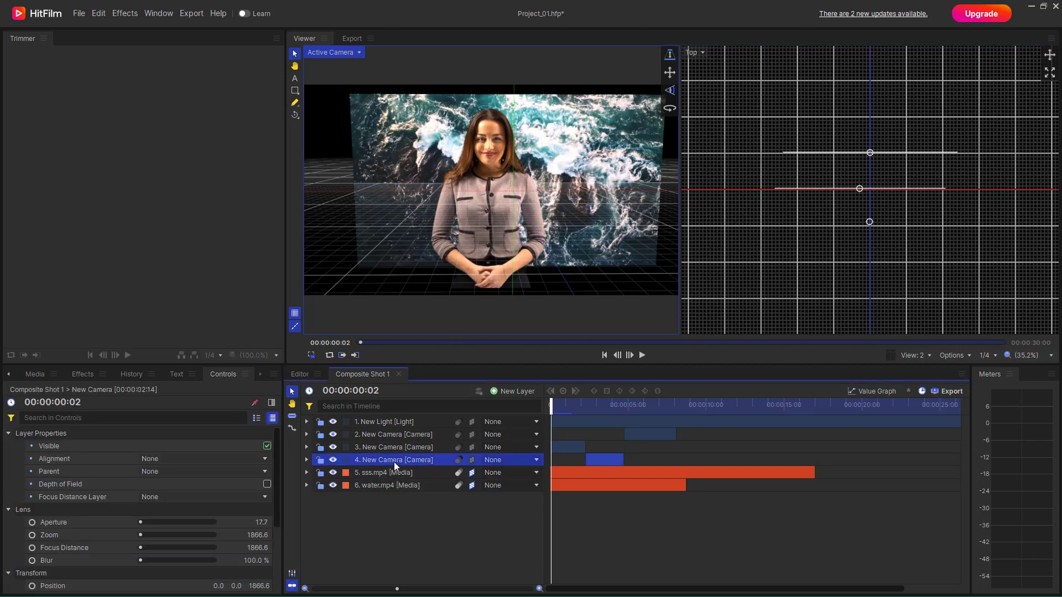
click(443, 536)
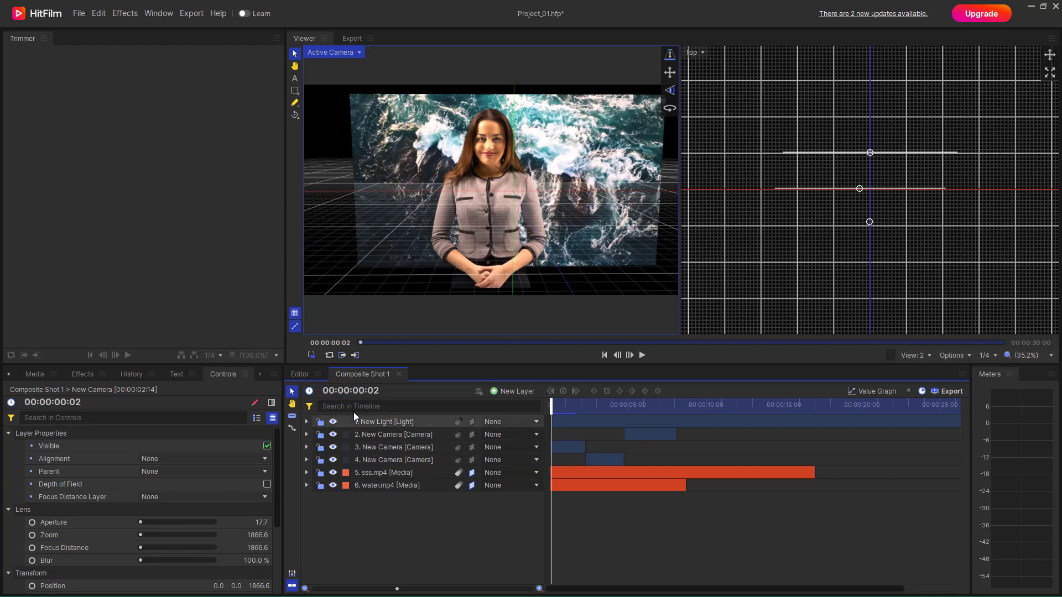
click(370, 432)
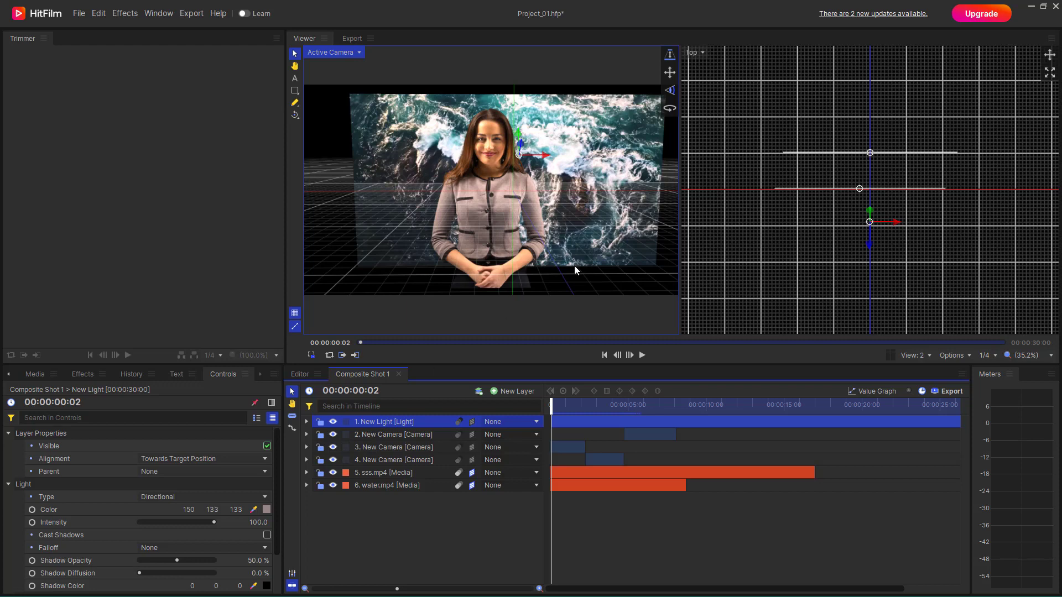
Move the sss.mp4 layer slightly sideways and closer to the water.mp4 backdrop in the top view
click(388, 469)
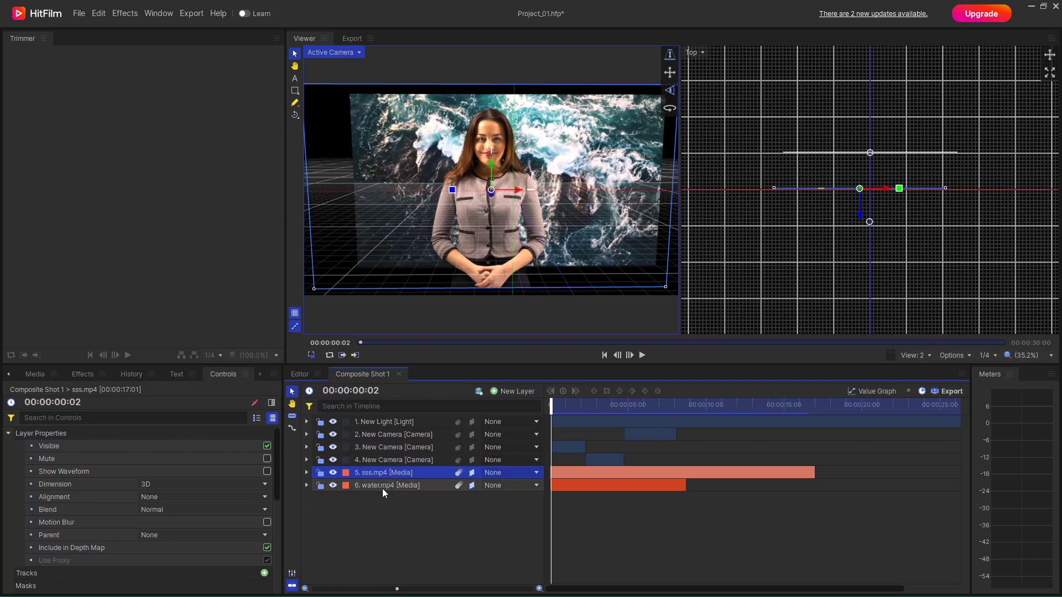
click(306, 485)
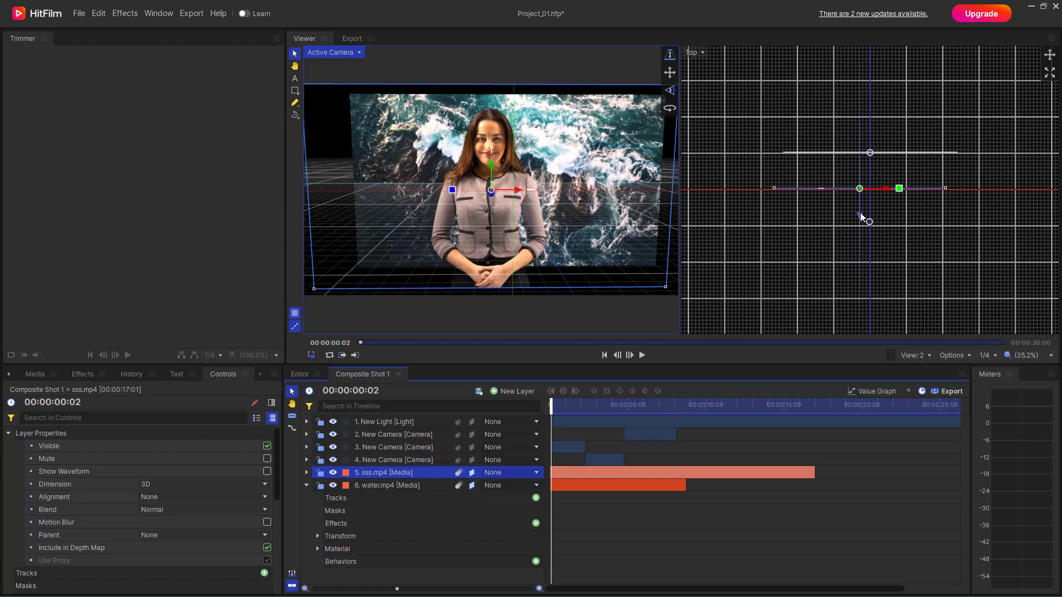
drag(862, 216, 893, 189)
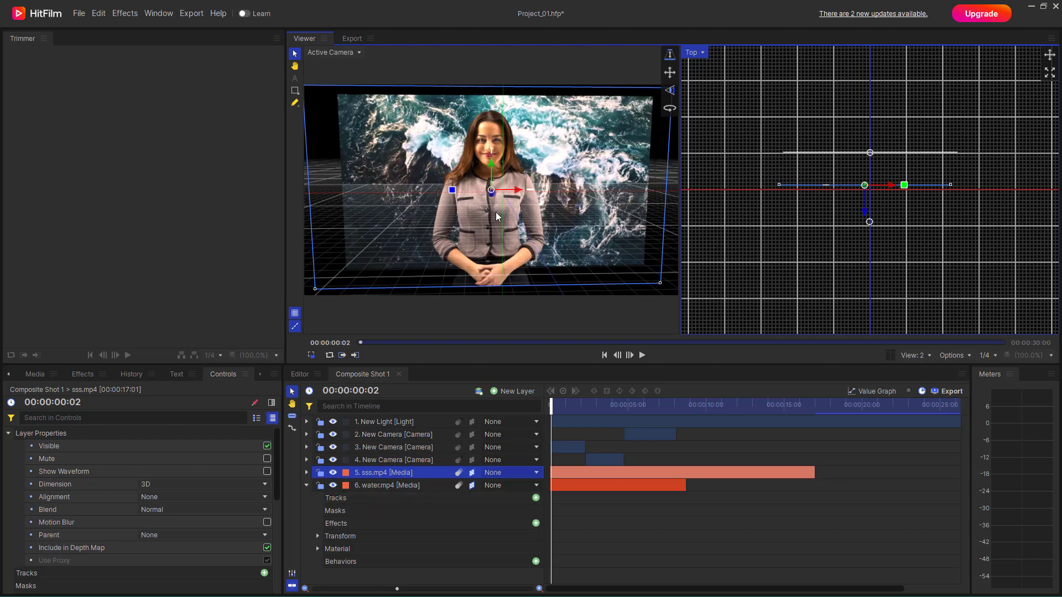
Enable Casts Shadows in the material properties of the sss.mp4 layer
click(306, 473)
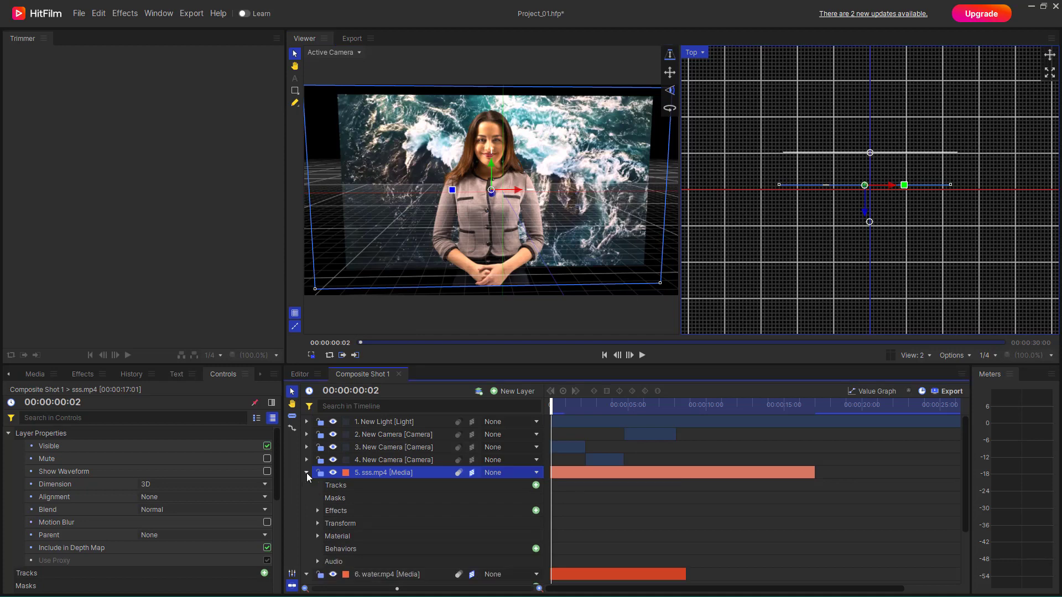
click(317, 536)
scroll(361, 505, down, 3)
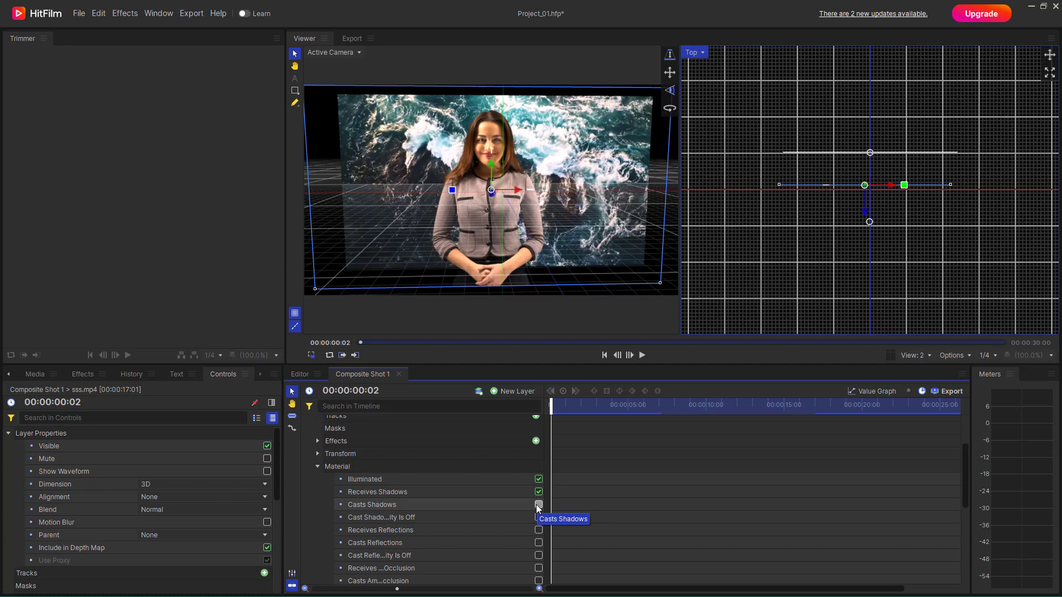
click(537, 506)
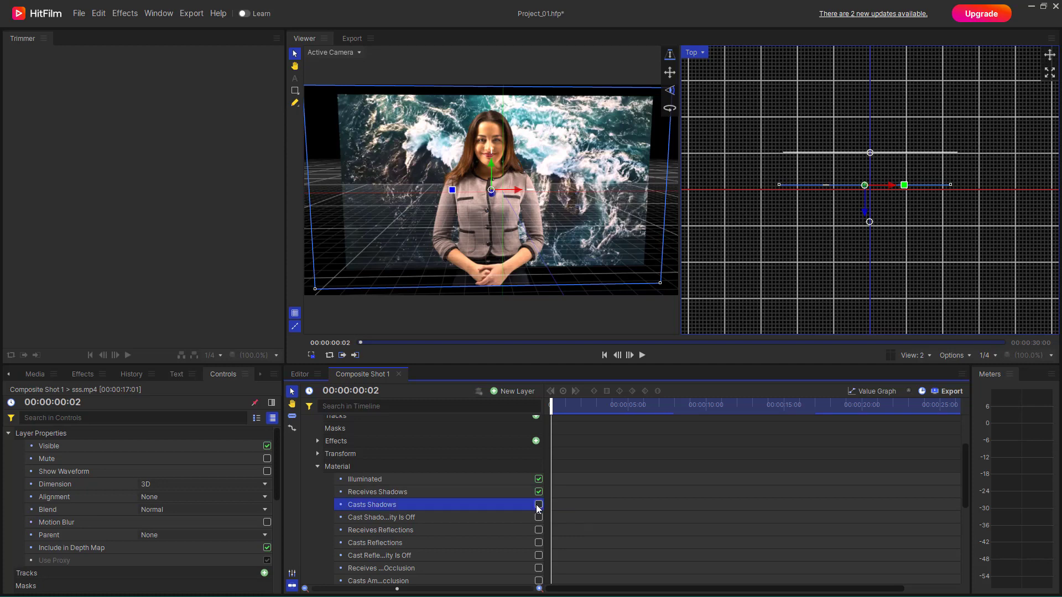
click(538, 505)
scroll(336, 493, up, 3)
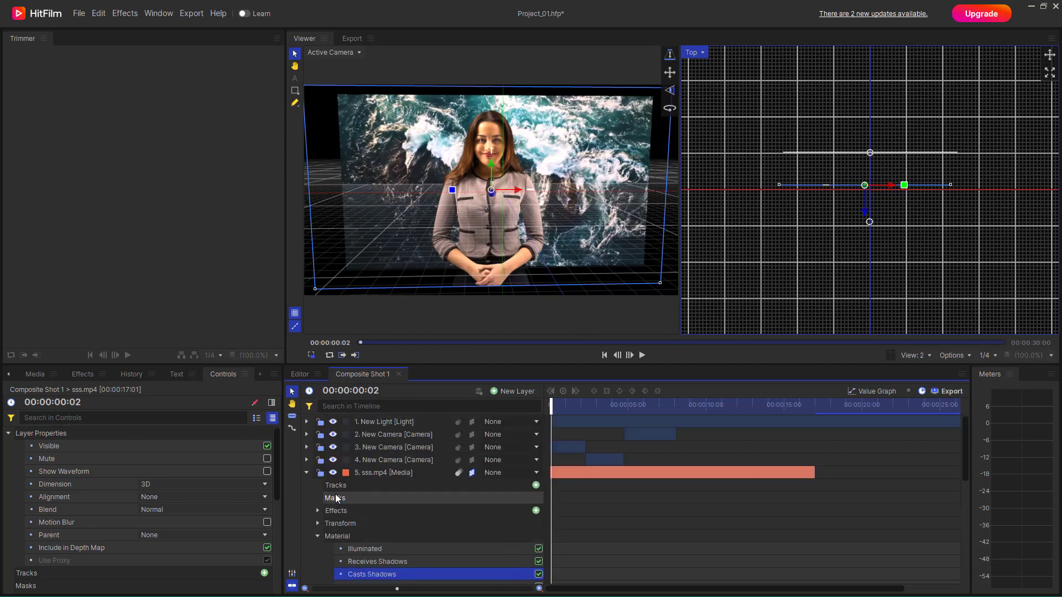
click(307, 473)
Review the shadow options in the material properties of the water.mp4 layer
click(369, 487)
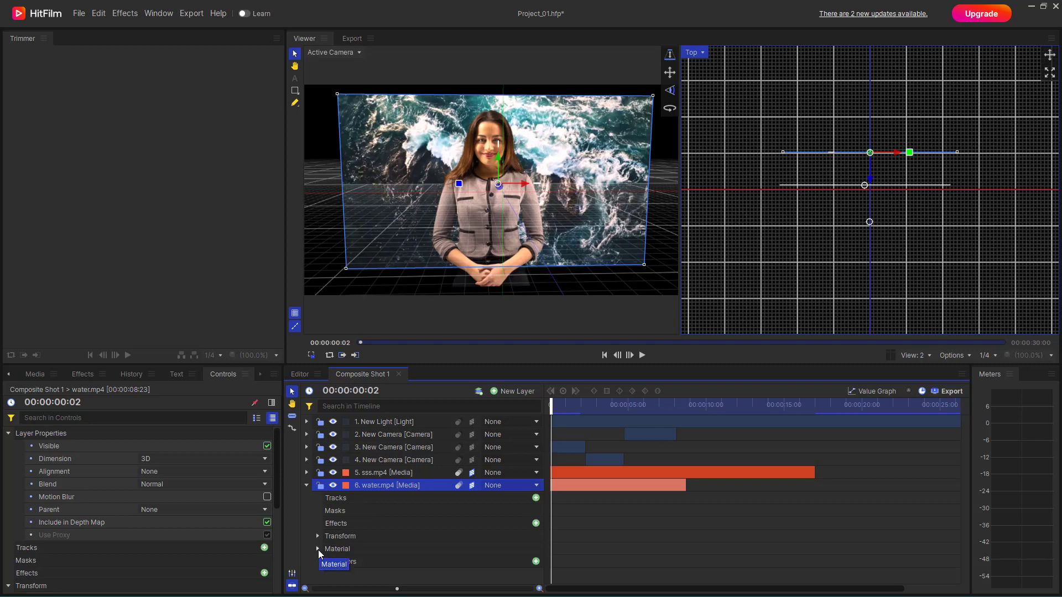
click(317, 550)
scroll(403, 526, down, 3)
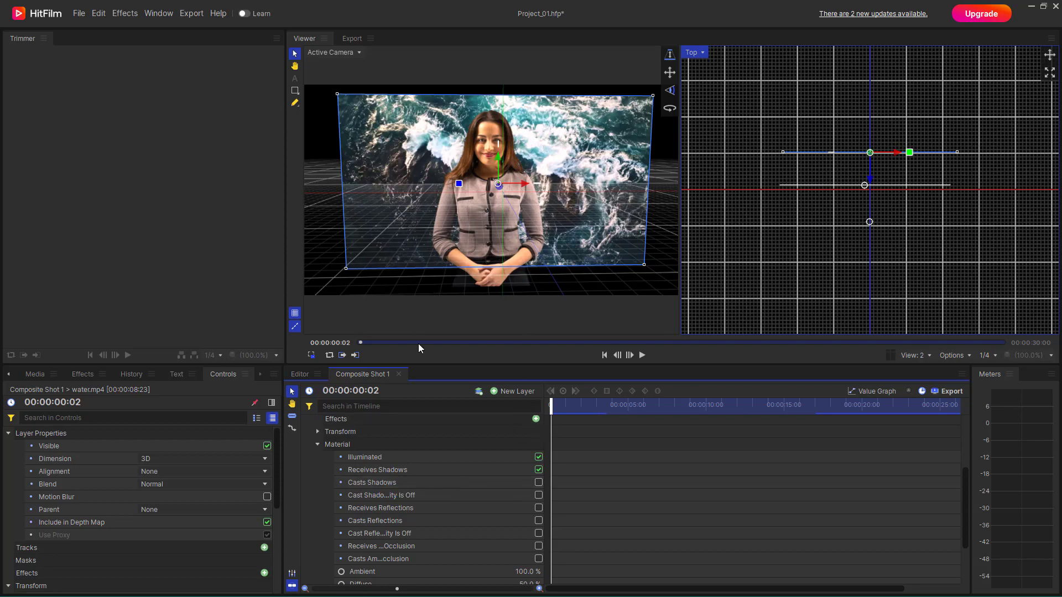
scroll(481, 485, up, 3)
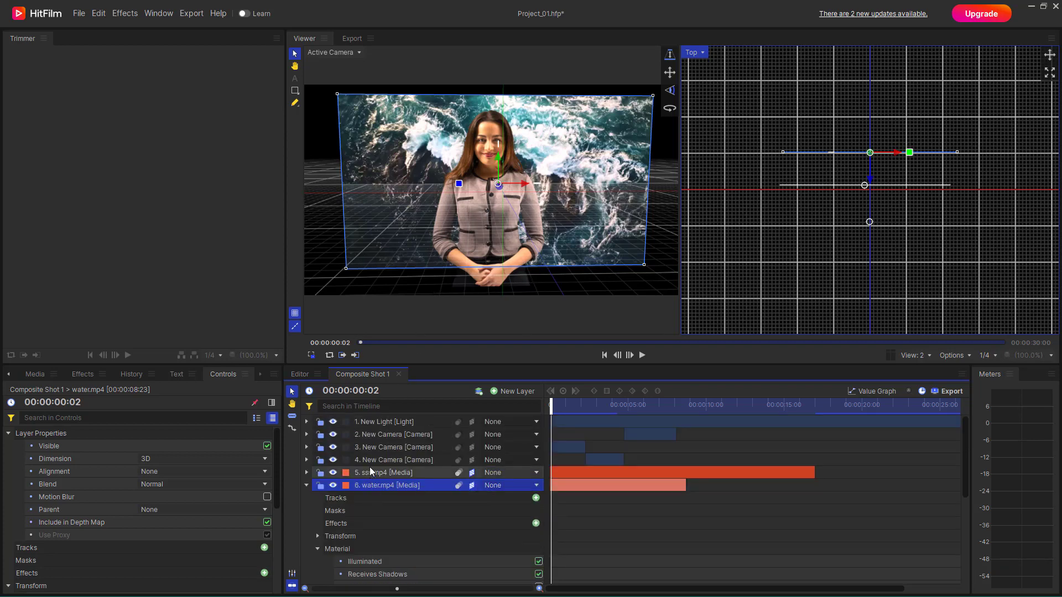
Turn on Cast Shadows for the New Light layer
click(391, 423)
click(306, 423)
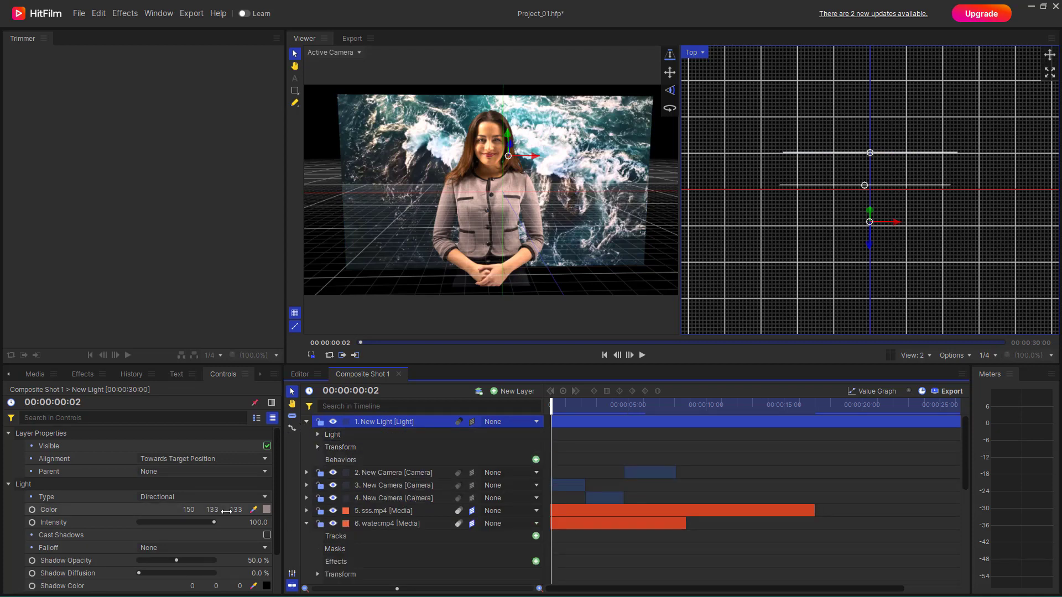
click(267, 535)
click(268, 536)
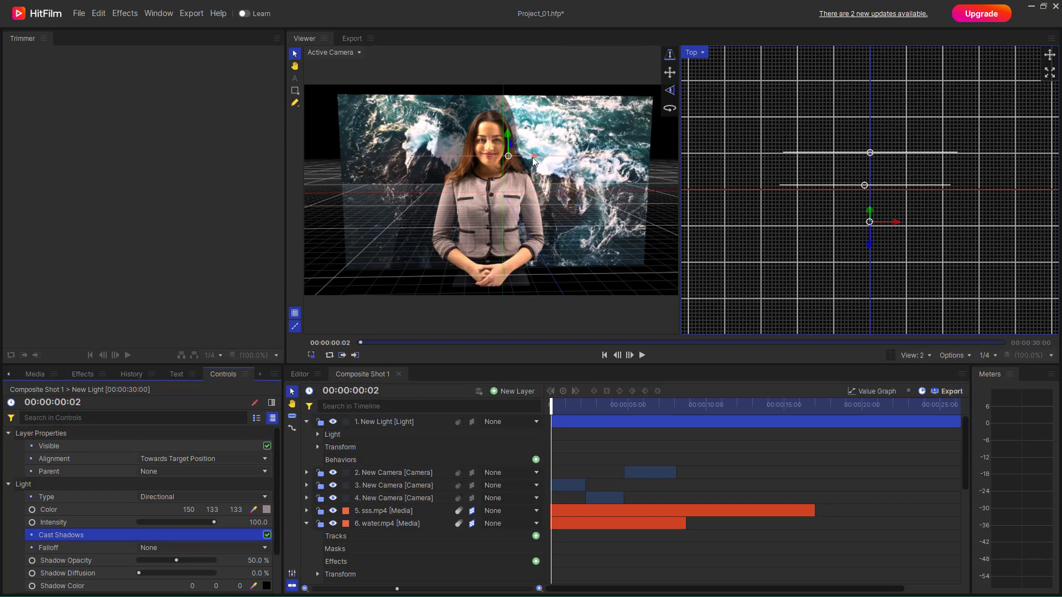
Try shifting the light sideways to test the shadow on the backdrop, and undo the move
drag(529, 158, 493, 165)
key(ctrl+z)
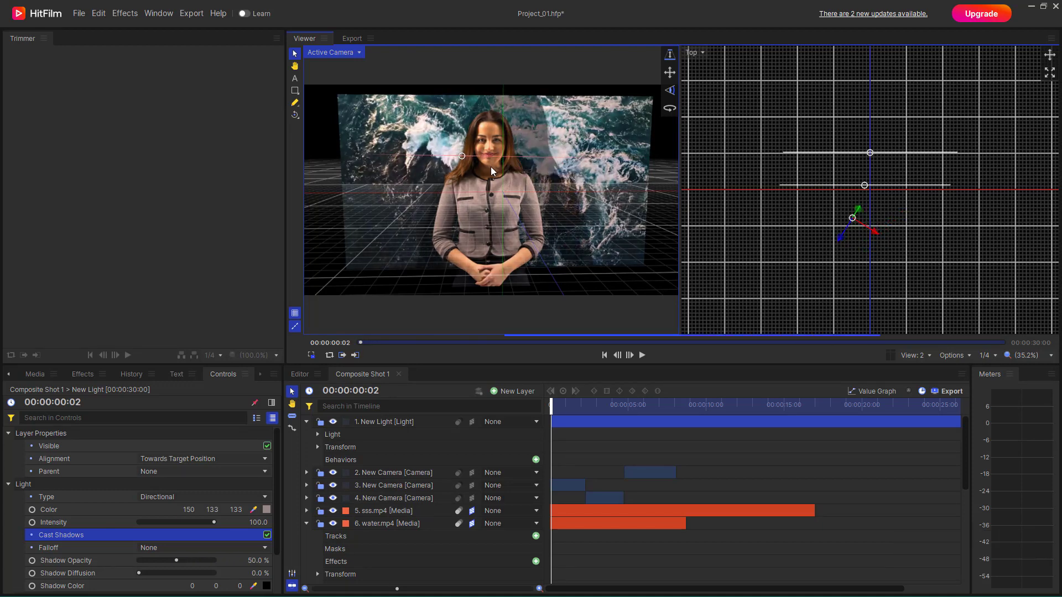
click(307, 422)
click(308, 486)
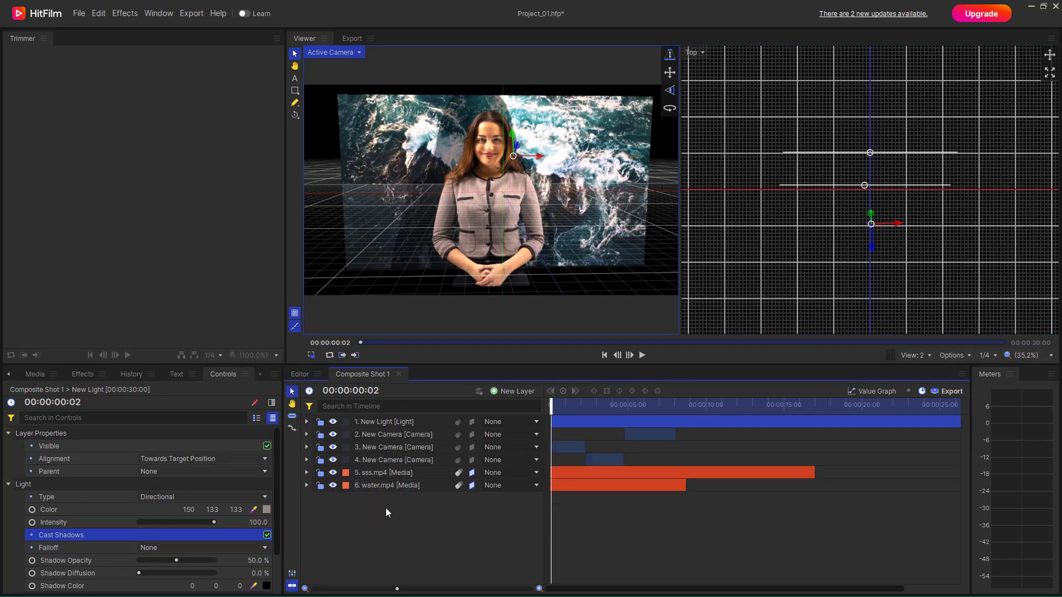
Add a new text layer reading "TUTORTUBE" to the composite shot
right_click(386, 508)
mouse_move(407, 515)
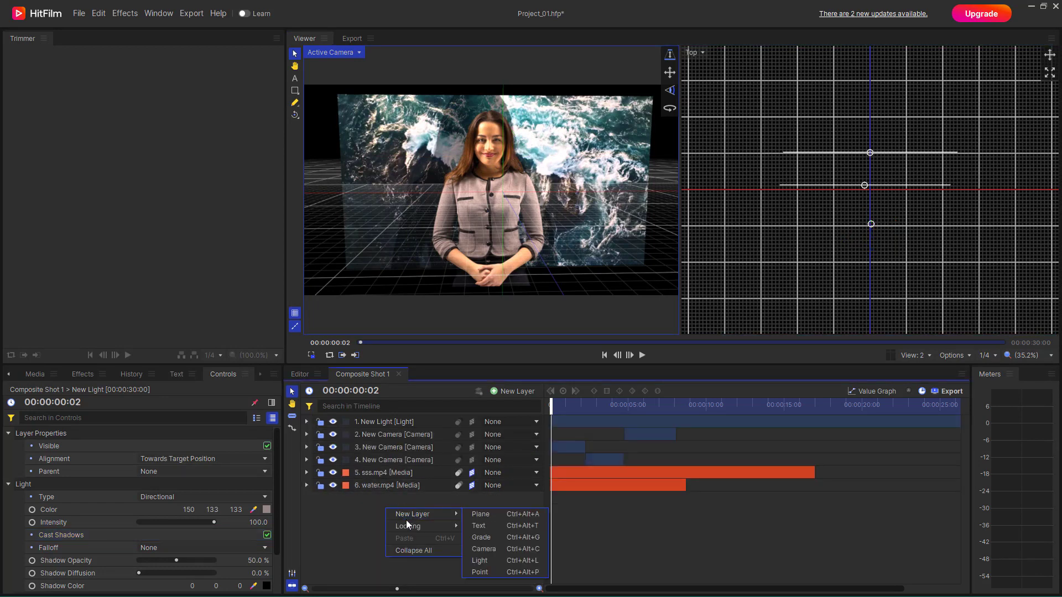
click(519, 529)
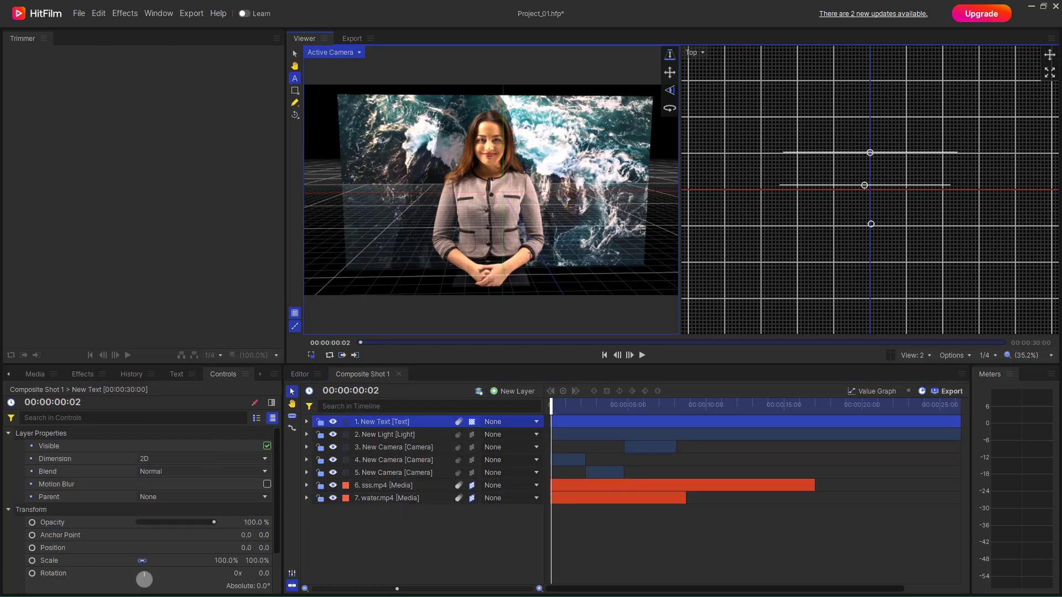
text(TUTORTUR)
key(BackSpace)
text(BE)
Set the font of the whole TUTORTUBE text to Impact
key(ctrl+a)
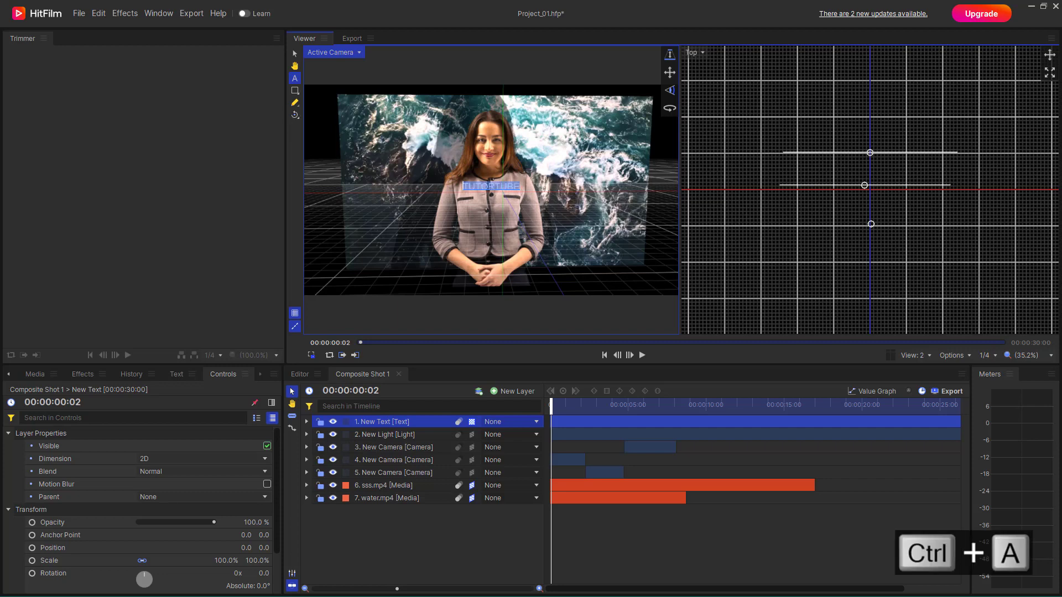
click(175, 375)
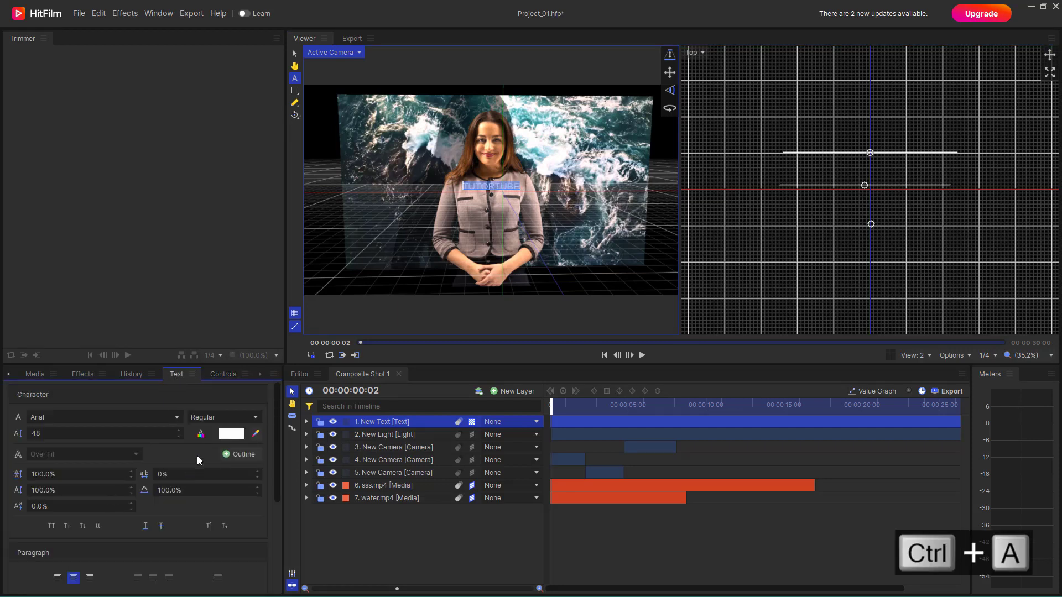
click(143, 420)
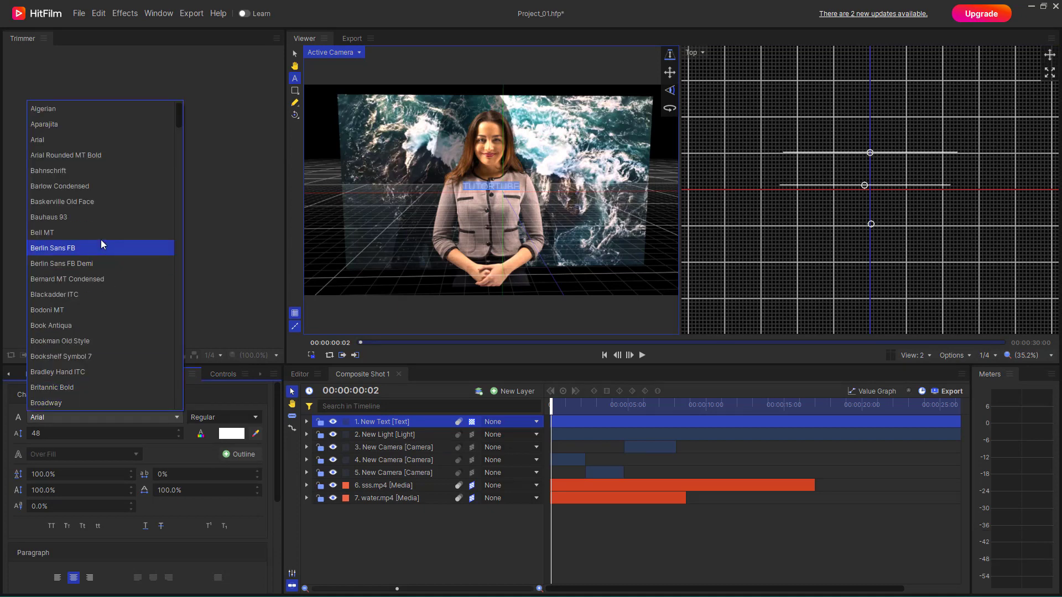
scroll(97, 277, down, 20)
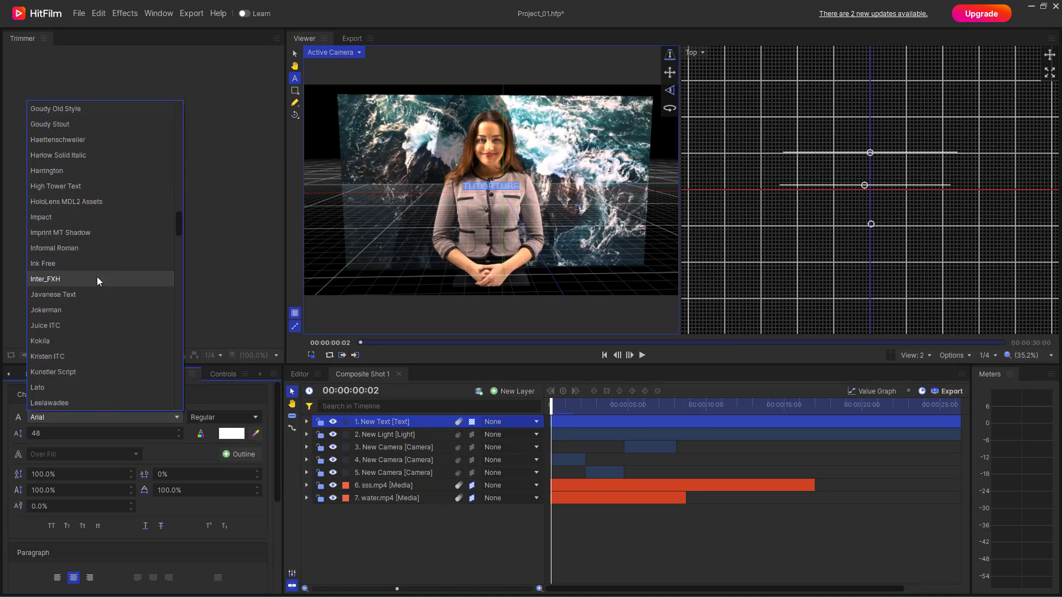
scroll(93, 277, up, 2)
scroll(61, 287, down, 1)
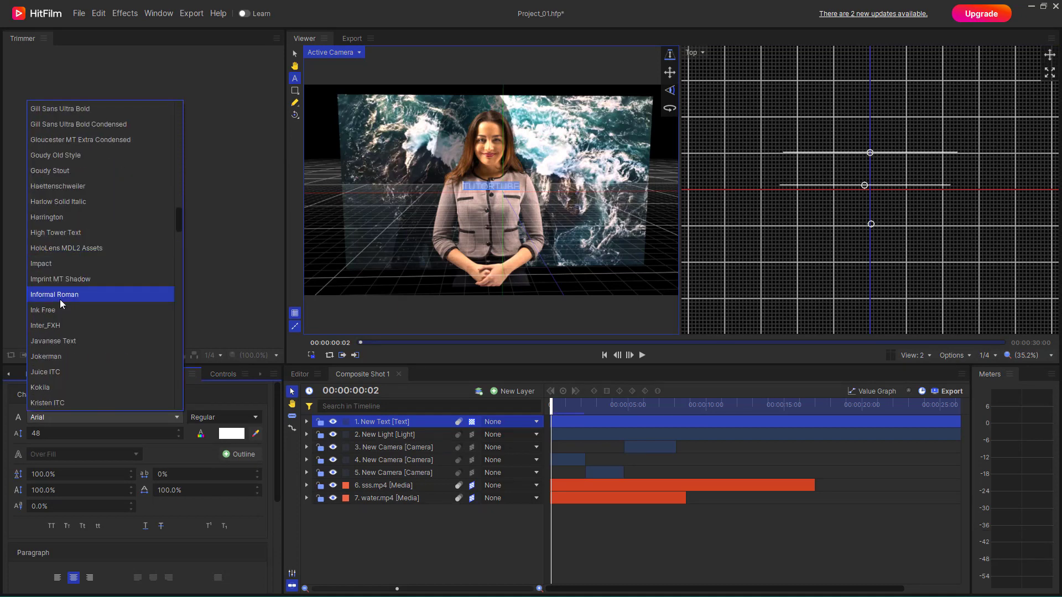
click(55, 264)
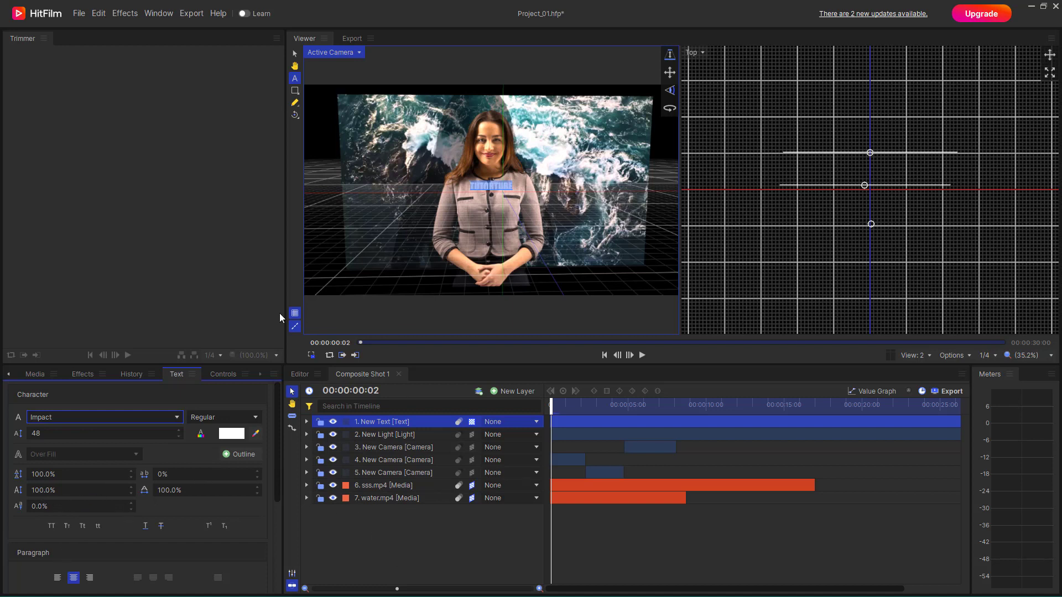
click(294, 55)
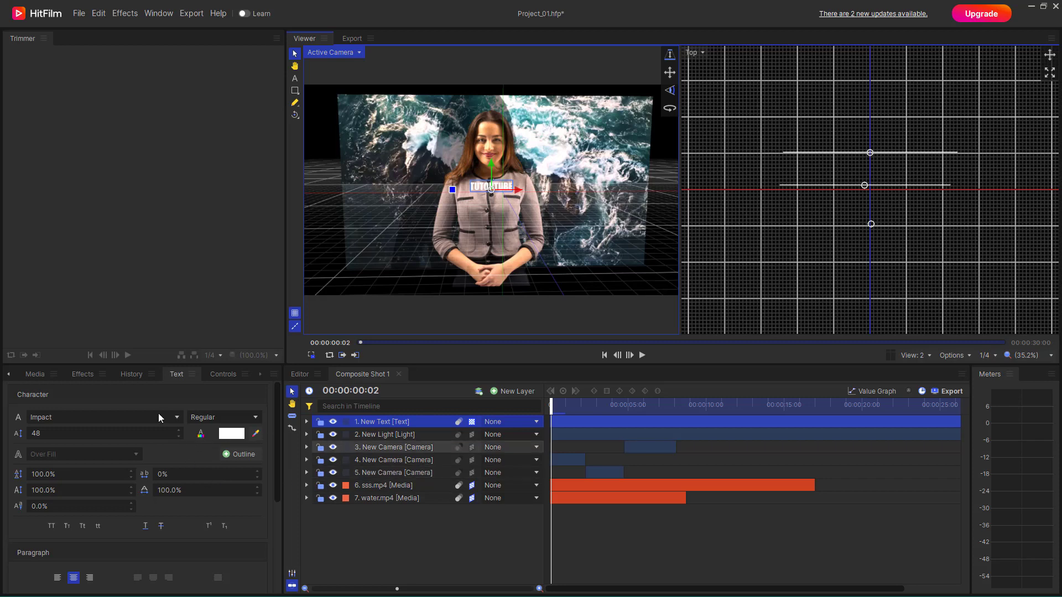
Scale the TUTORTUBE text to about 397% and lower it to a Y position of about -368.9
click(221, 375)
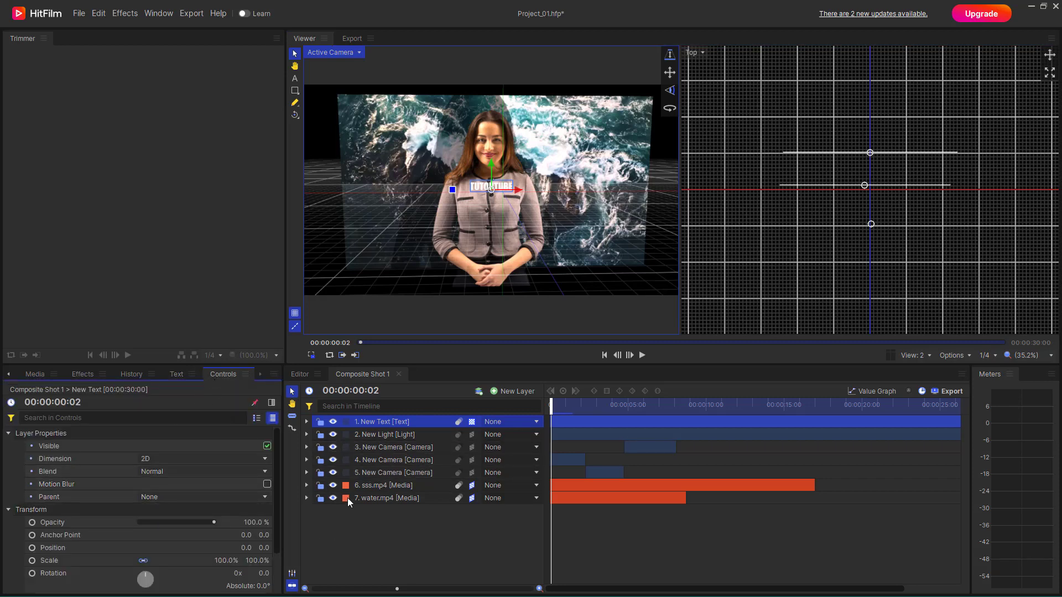
scroll(181, 566, down, 2)
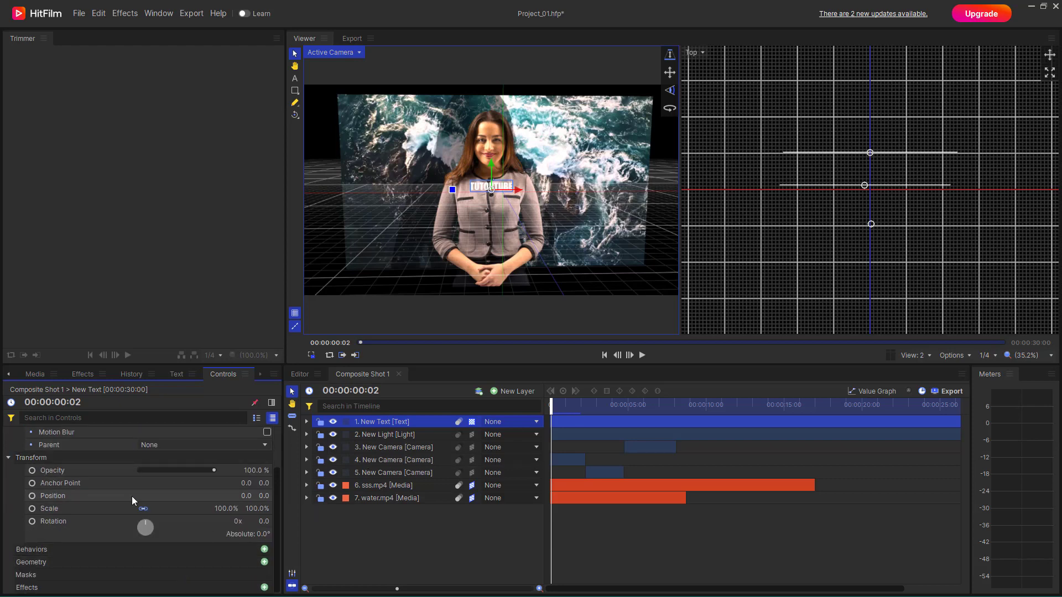
drag(234, 503, 399, 503)
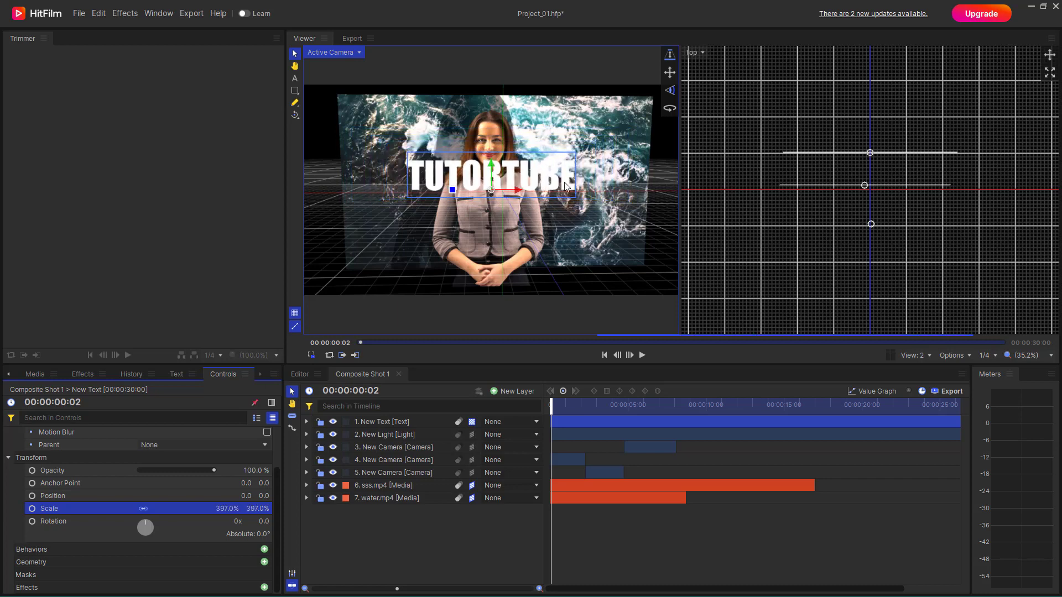
drag(491, 170, 490, 244)
Change the dimension of the New Text layer to 3D
click(382, 423)
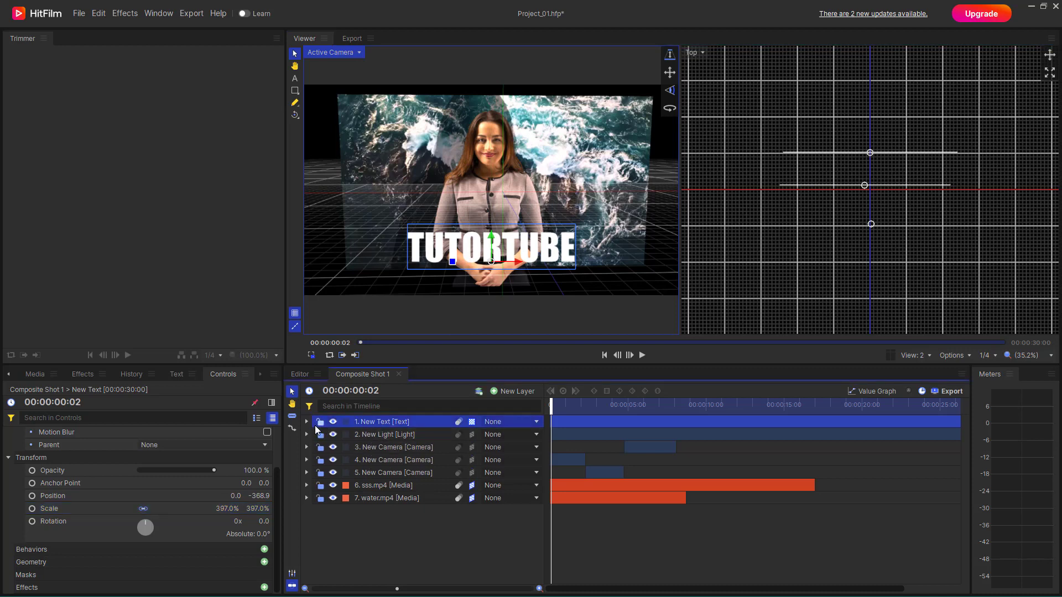
click(308, 422)
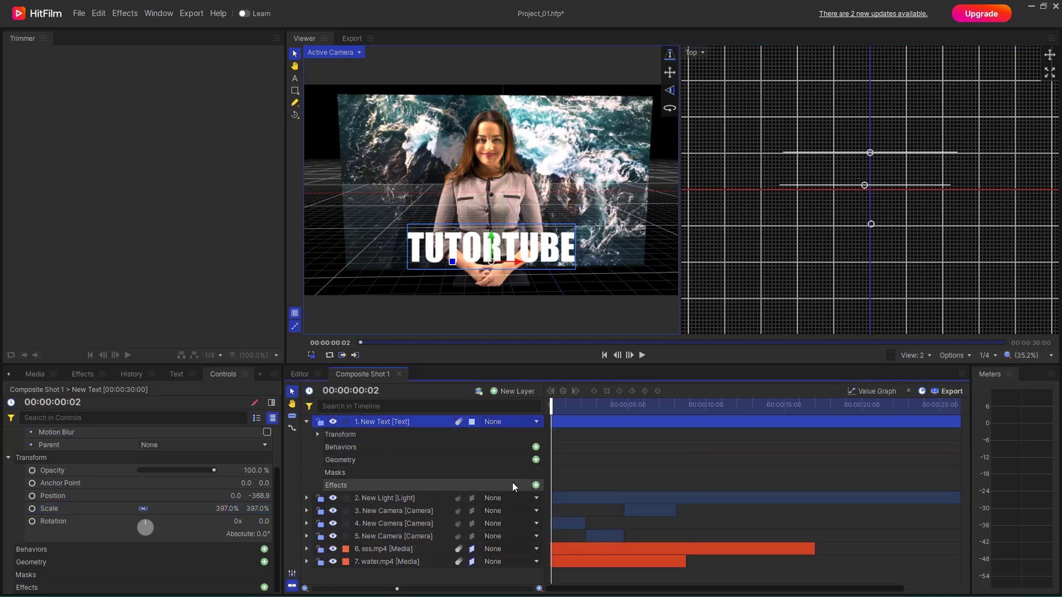
click(317, 435)
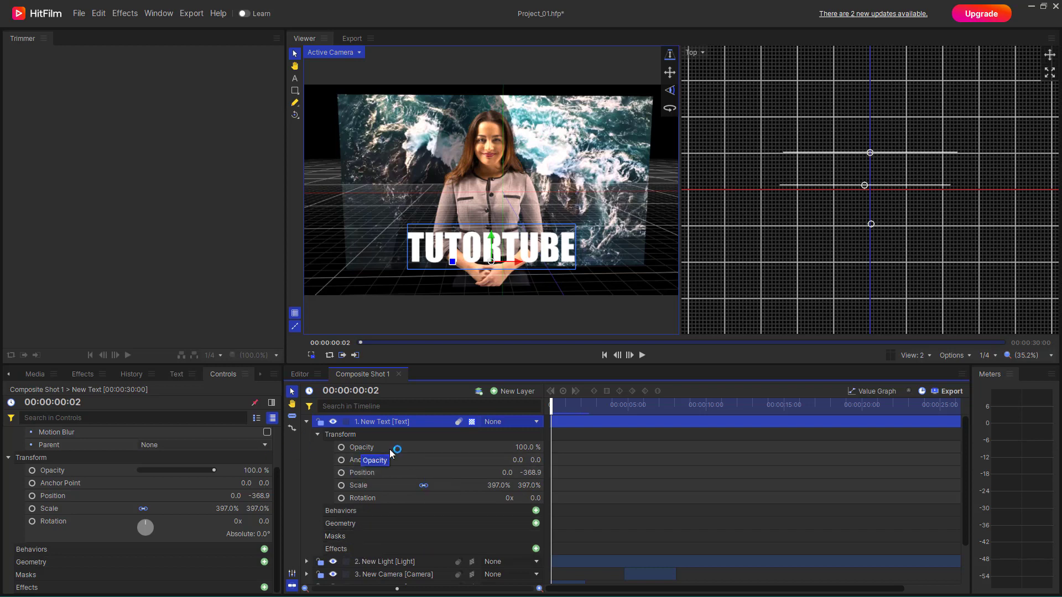
scroll(189, 499, up, 2)
click(176, 460)
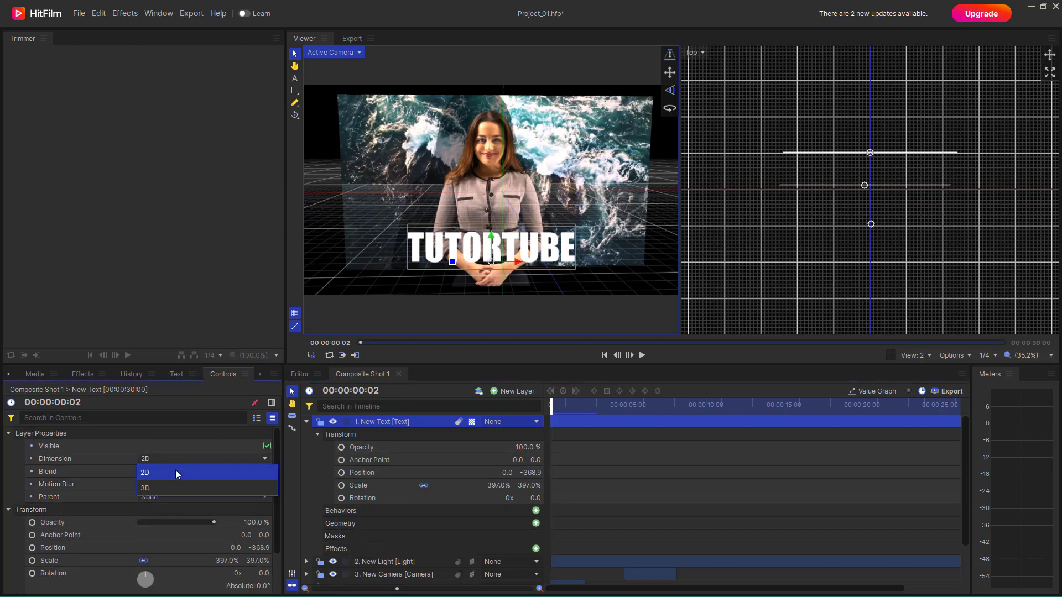
click(167, 486)
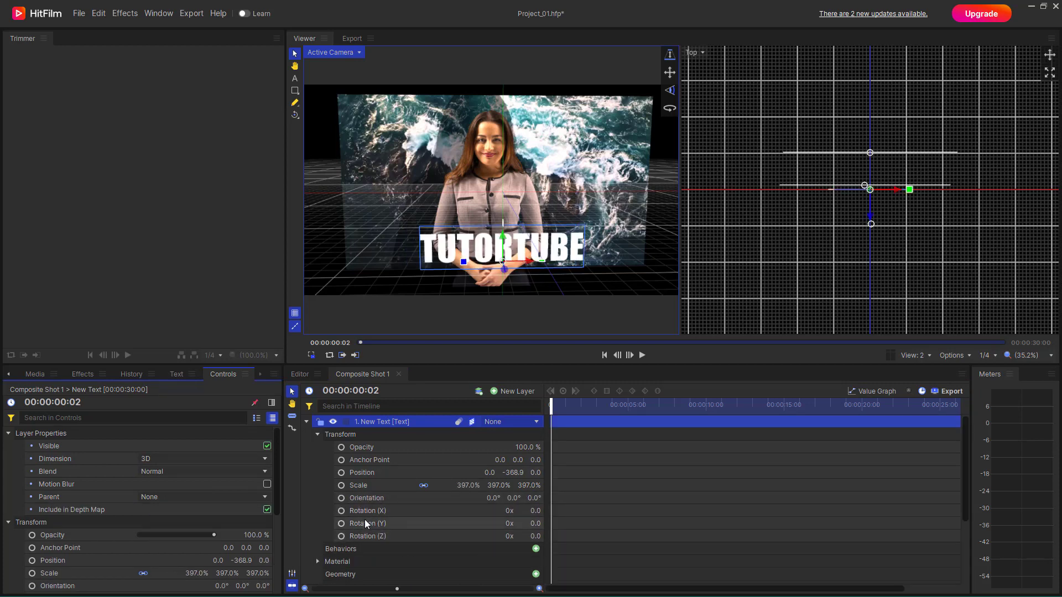
Enable Casts Shadows in the material properties of the New Text layer
scroll(356, 532, down, 3)
click(318, 491)
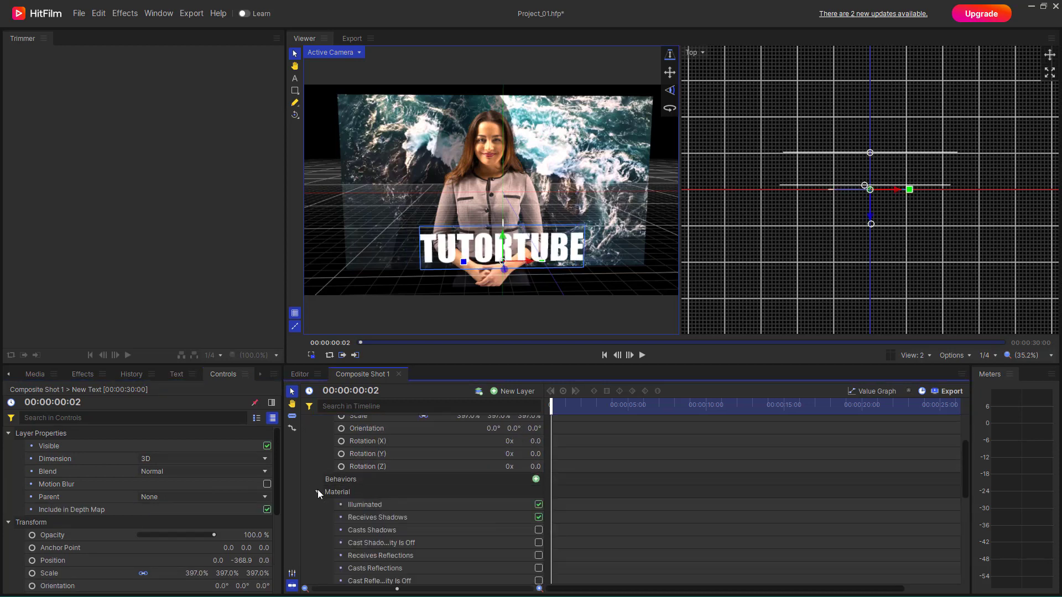
click(538, 530)
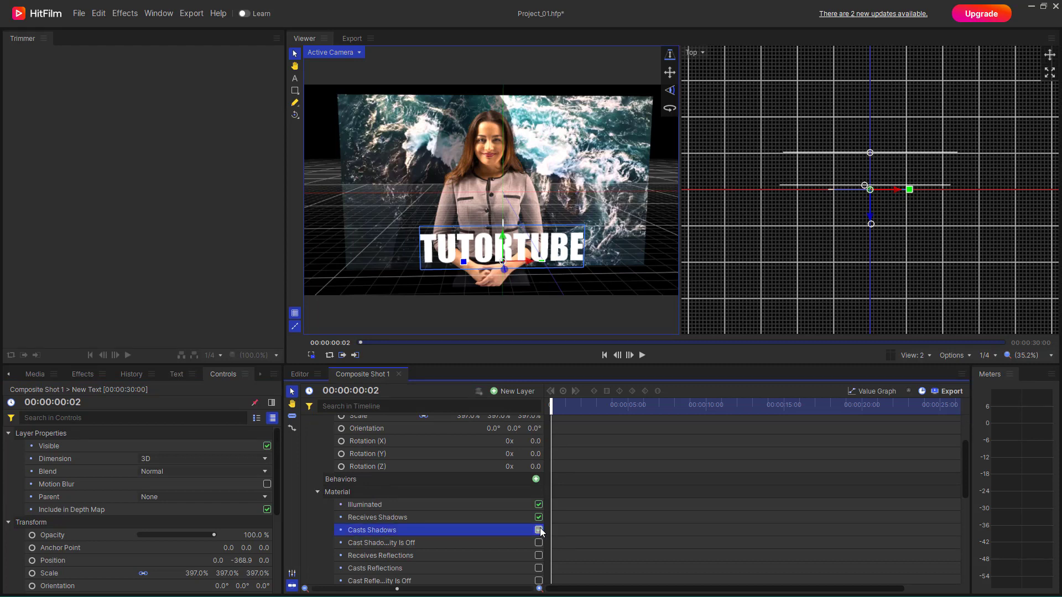
Reposition the TUTORTUBE text across the woman's torso, at about X -125.9 and Y -212.9
drag(506, 242, 515, 209)
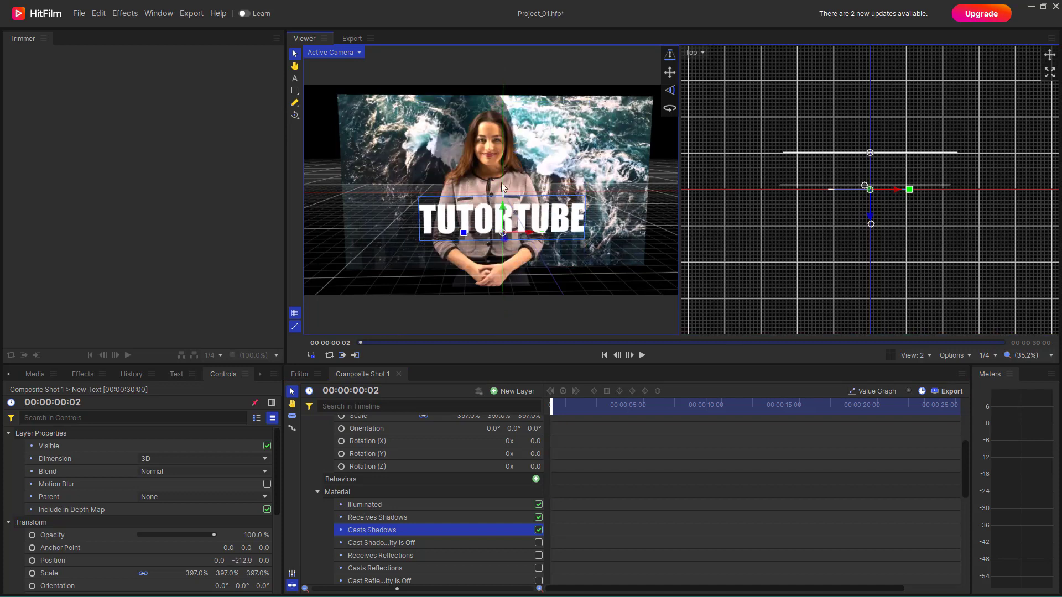
drag(547, 230, 610, 219)
drag(558, 224, 509, 237)
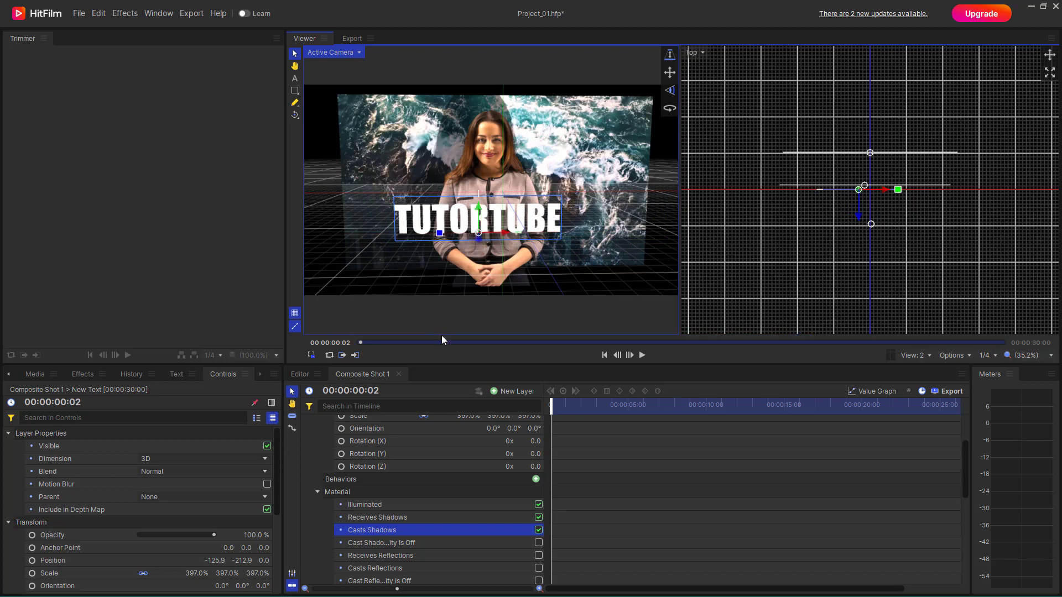
Expand the material properties of the sss.mp4 layer
scroll(413, 523, down, 6)
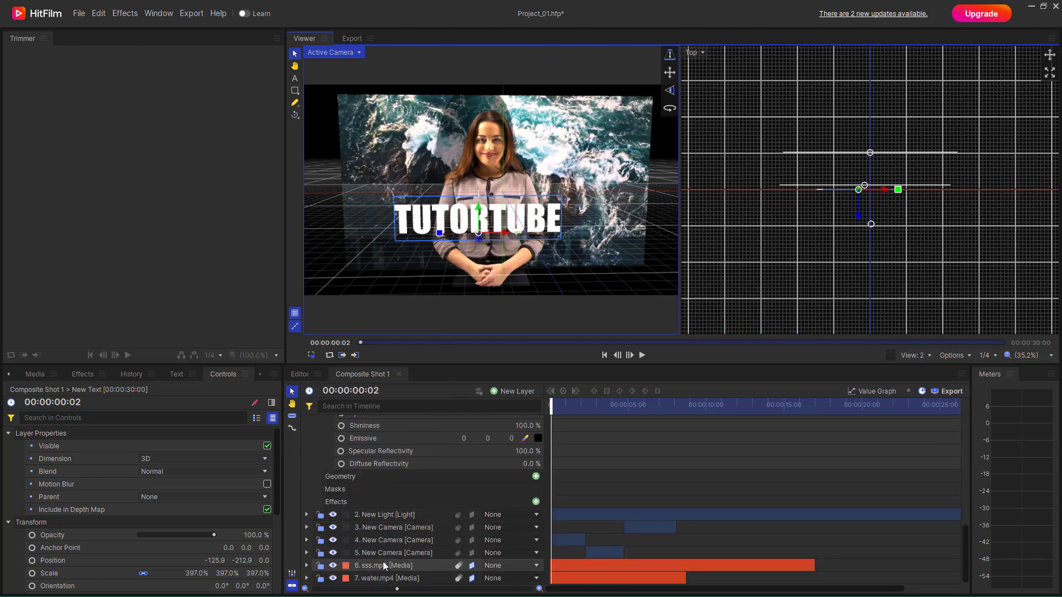
click(384, 565)
click(307, 565)
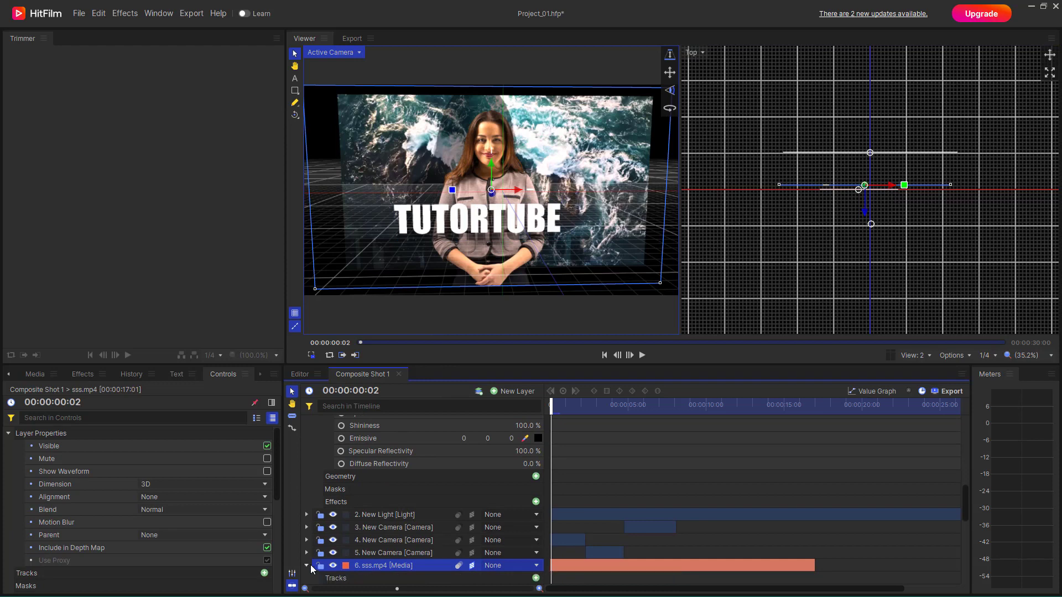
scroll(420, 509, down, 4)
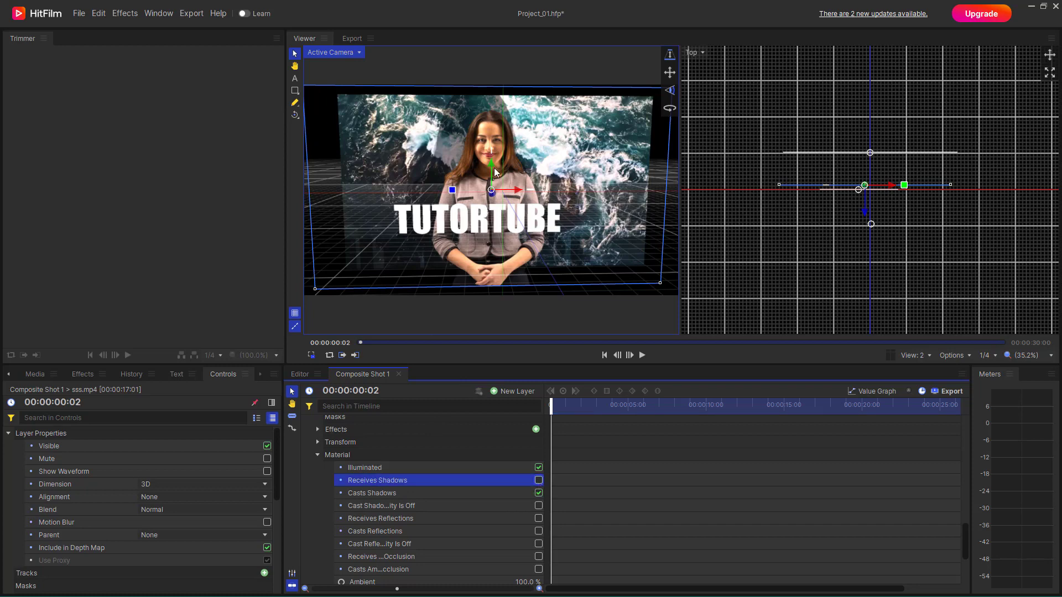
Try moving the sss.mp4 video up and down, undoing each move
drag(490, 164, 495, 151)
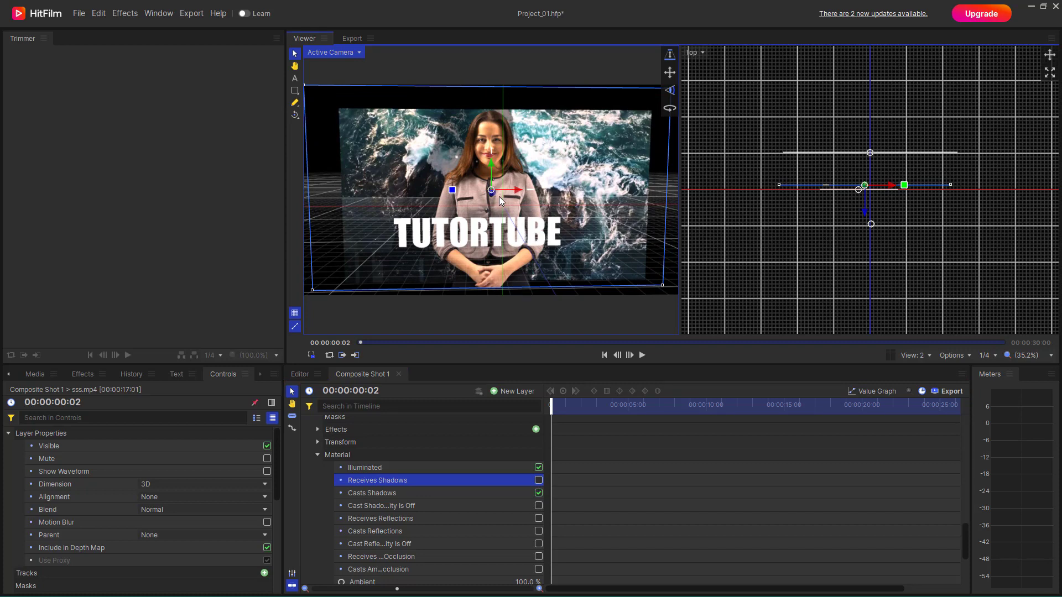
key(ctrl+z)
drag(493, 168, 489, 204)
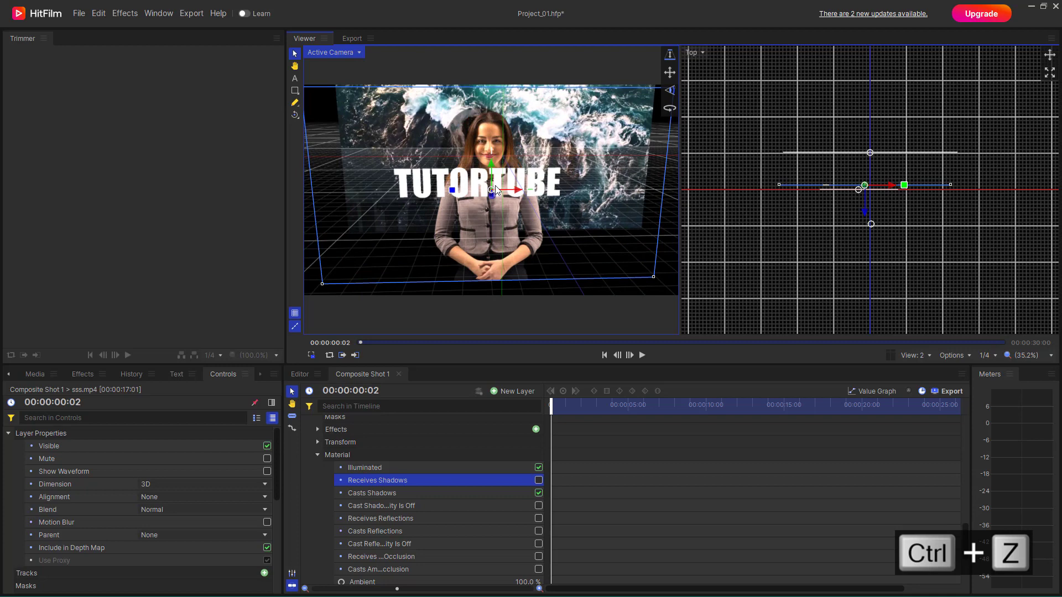
key(ctrl+z)
Enable Receives Shadows in the material properties of the sss.mp4 layer
click(540, 235)
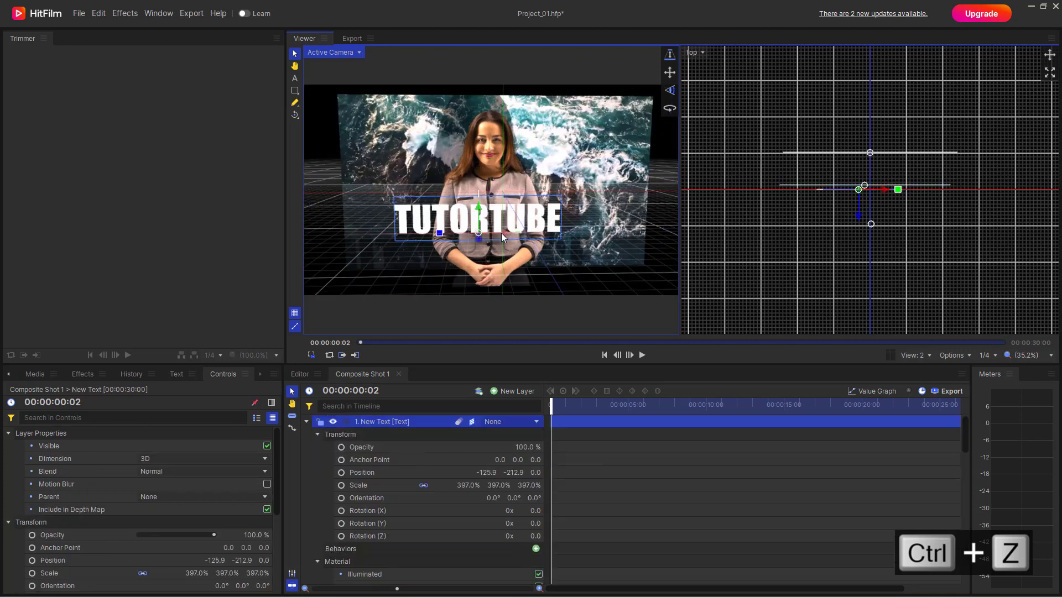
click(492, 161)
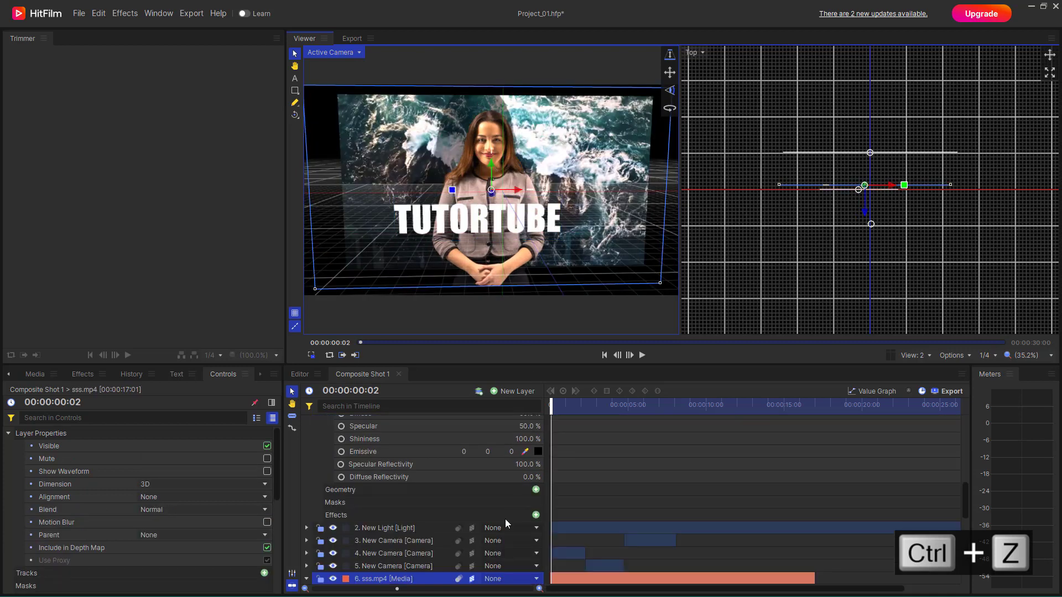
scroll(377, 543, down, 5)
scroll(355, 535, down, 3)
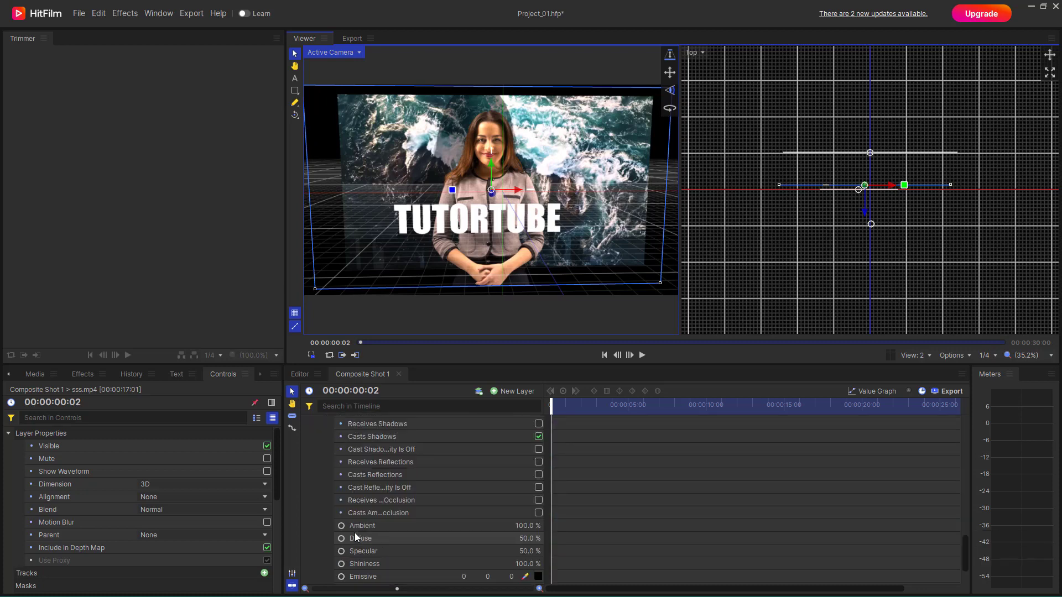
scroll(356, 532, up, 2)
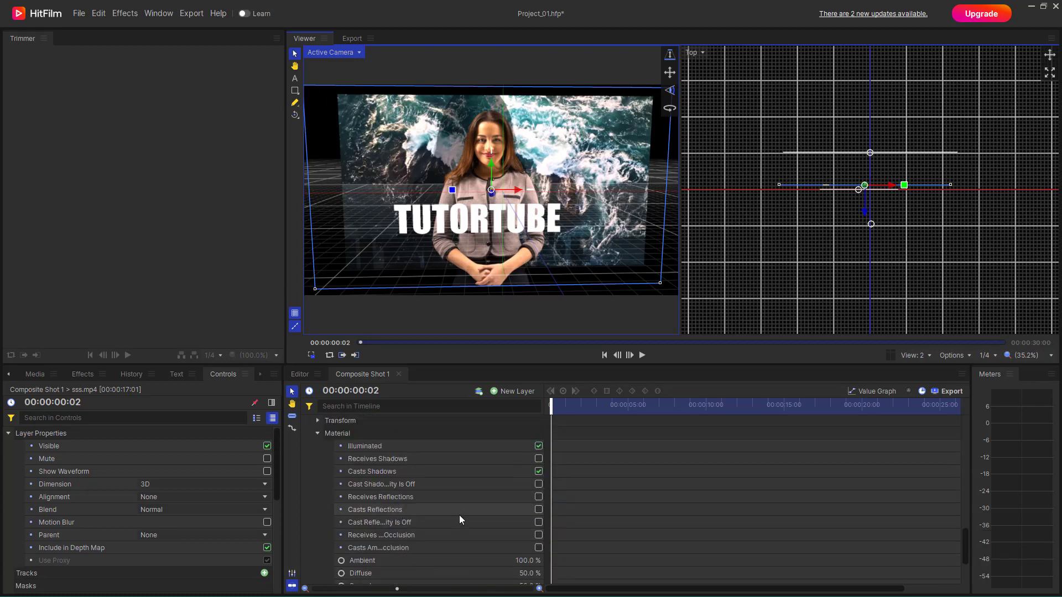
click(538, 458)
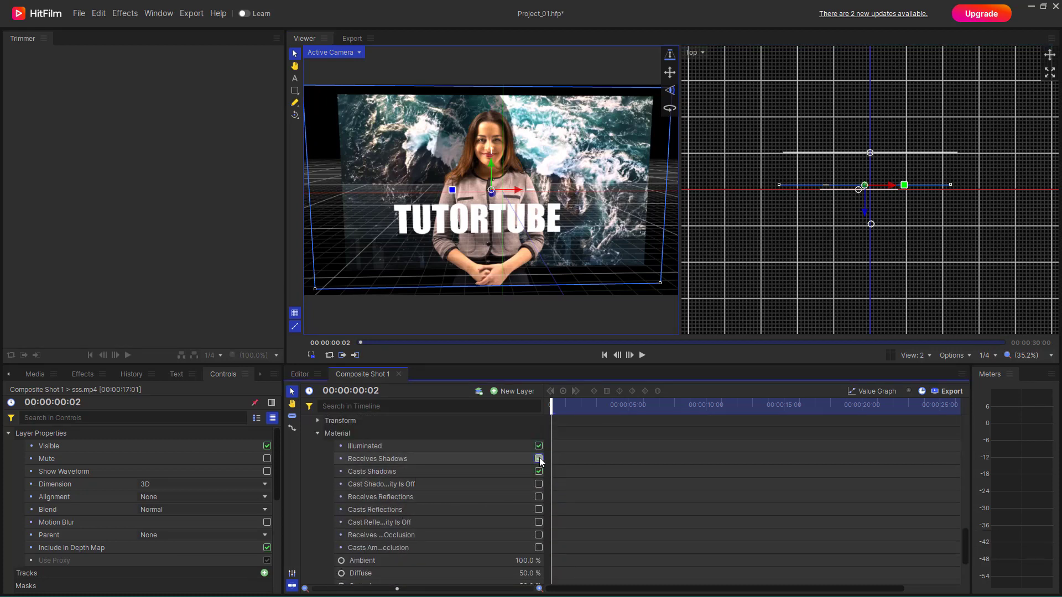
Nudge the woman's video slightly sideways and move the TUTORTUBE text to about Y -280.1 and Z -17.1
drag(520, 195, 493, 225)
click(520, 227)
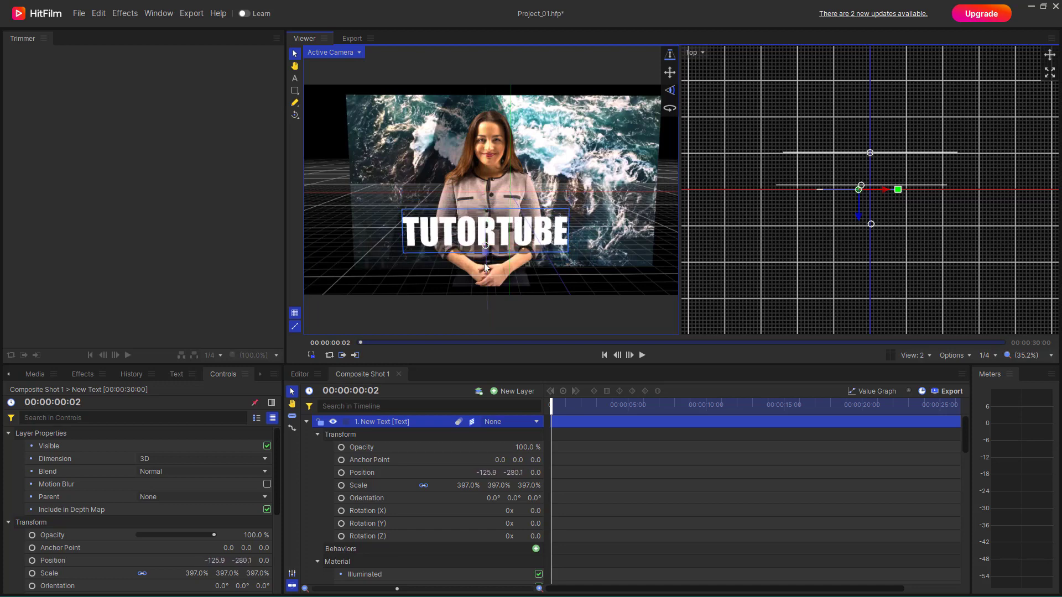
drag(484, 268, 497, 253)
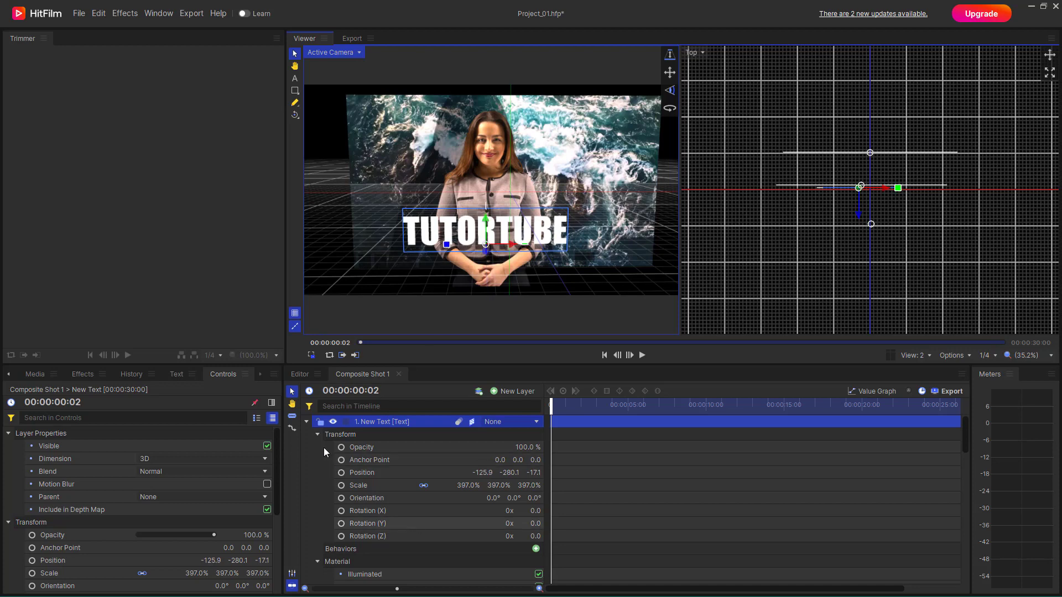
Collapse the expanded layers, duplicate the New Light layer and move the copy along X to the other side of the woman's head
click(305, 422)
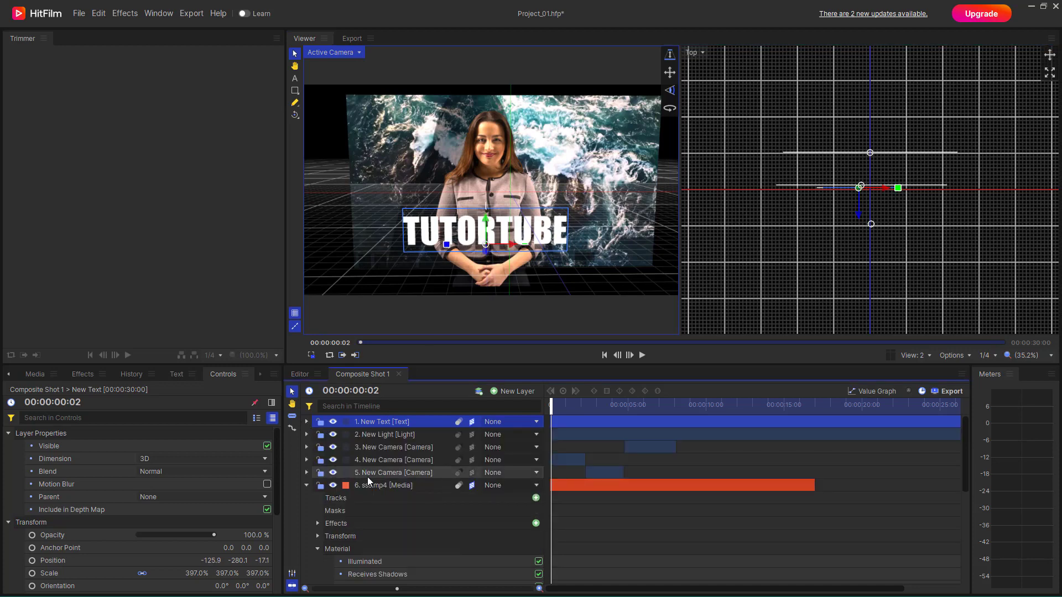
click(308, 488)
click(385, 437)
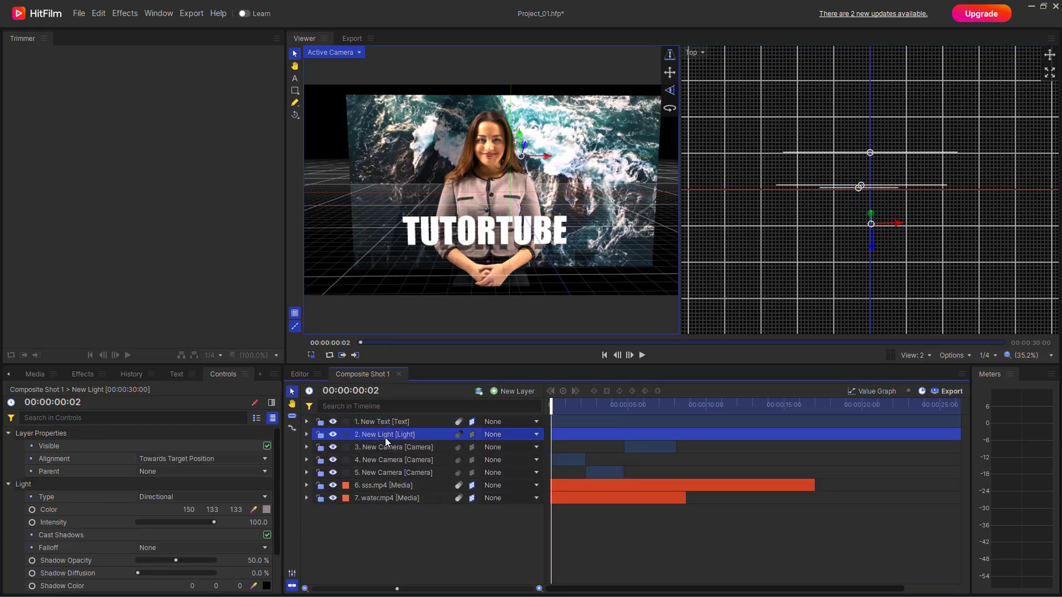
key(ctrl+v)
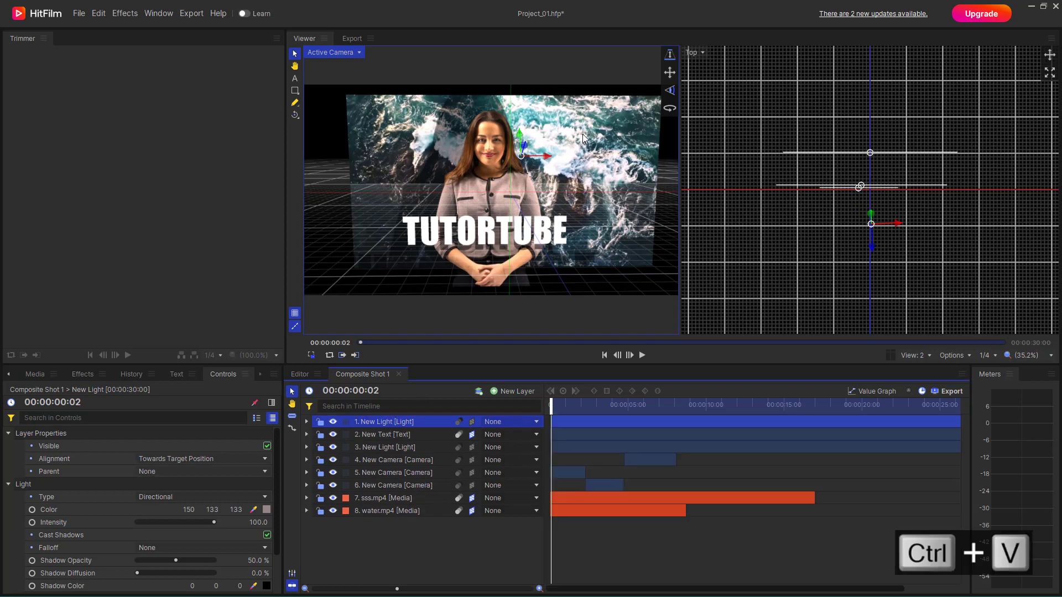
drag(545, 162, 462, 164)
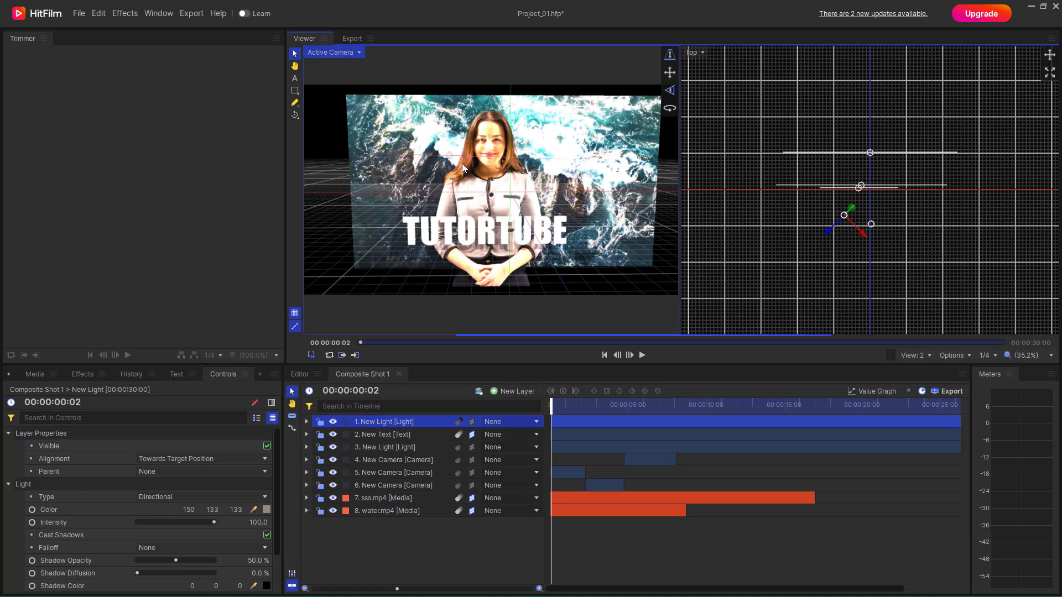
Set the intensity of the duplicated light to 0.0
click(307, 422)
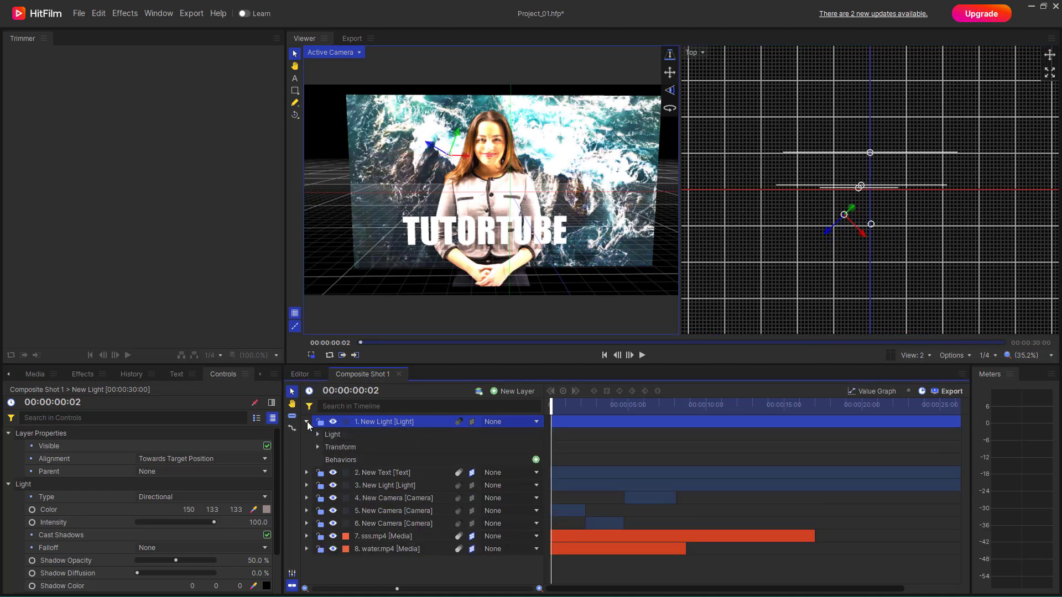
click(317, 435)
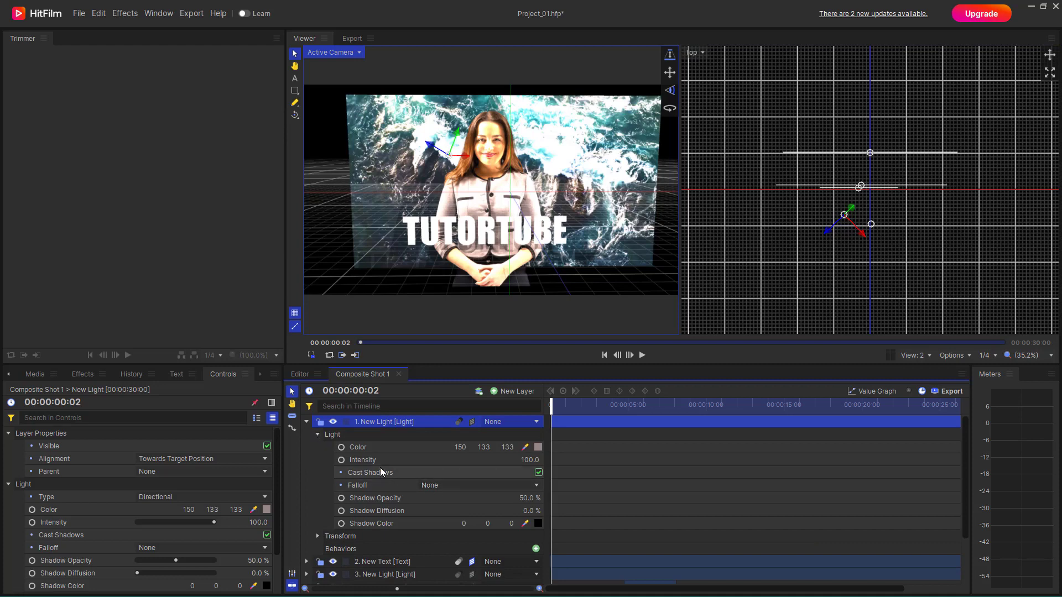
drag(526, 460, 469, 460)
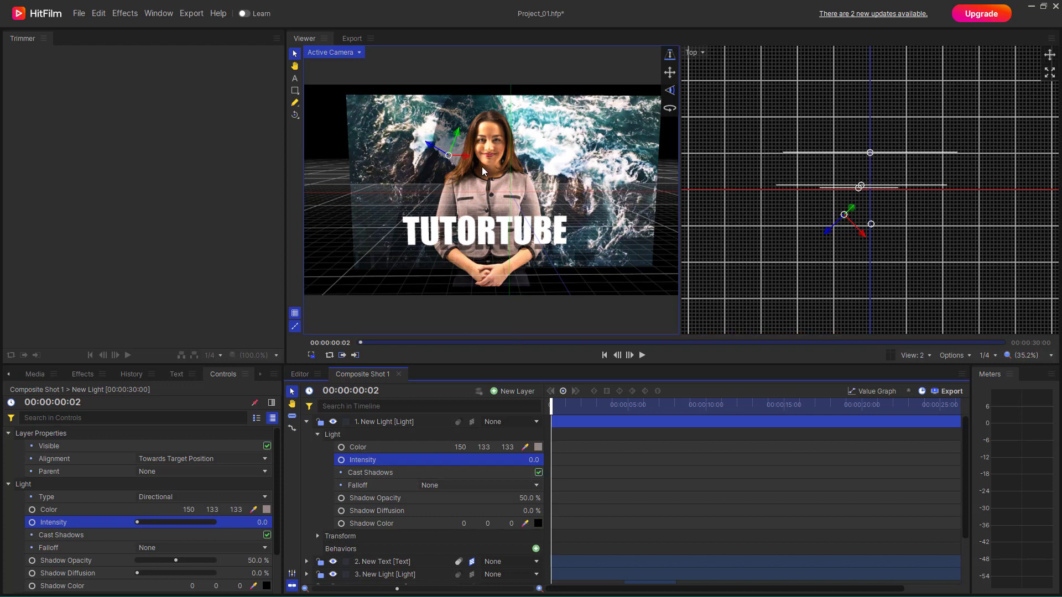
click(307, 422)
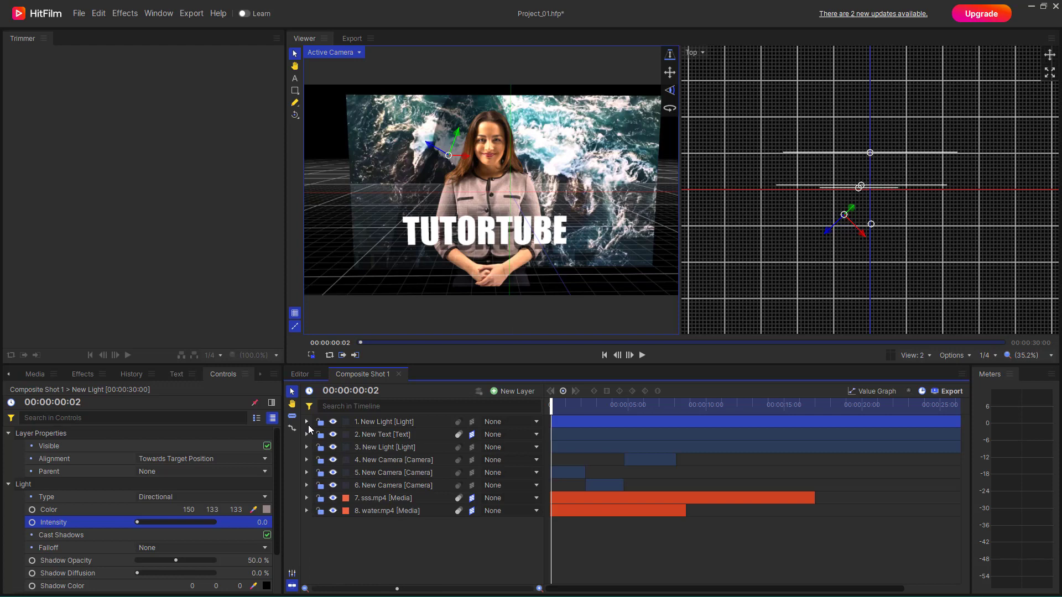
Move the original New Light slightly along its Z axis, further from the woman's video
click(396, 436)
click(378, 451)
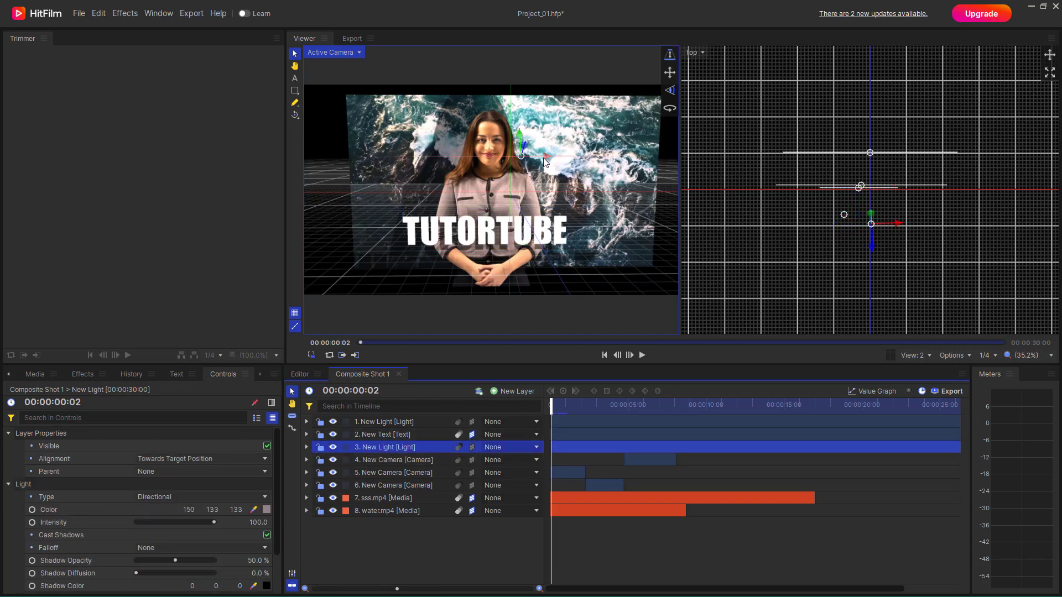
mouse_move(544, 159)
mouse_down()
mouse_move(576, 165)
mouse_move(553, 172)
mouse_up()
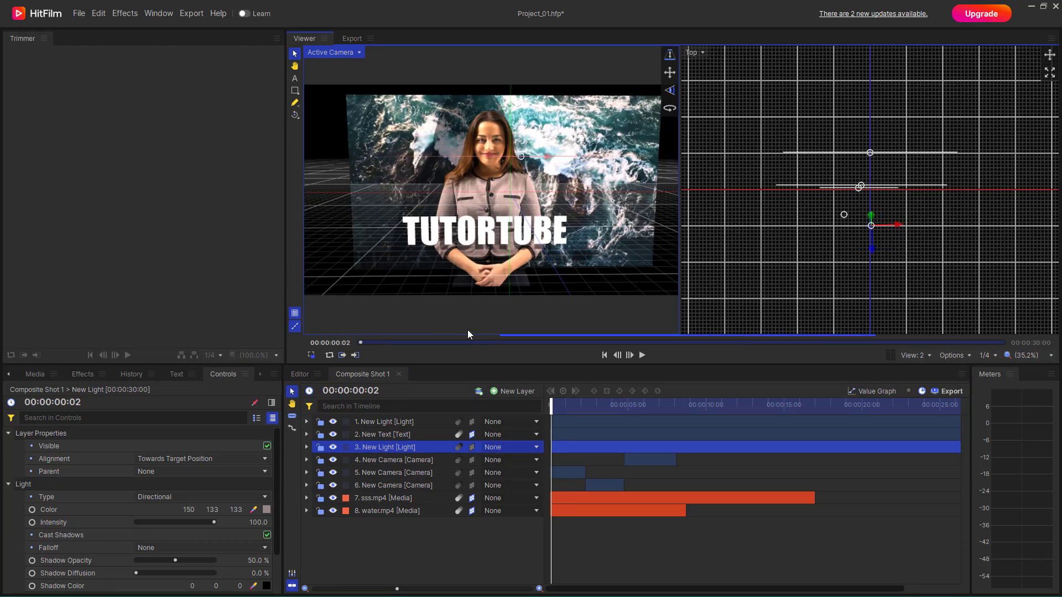
Try shifting the duplicated light sideways towards the original light, and delete the duplicate
click(386, 423)
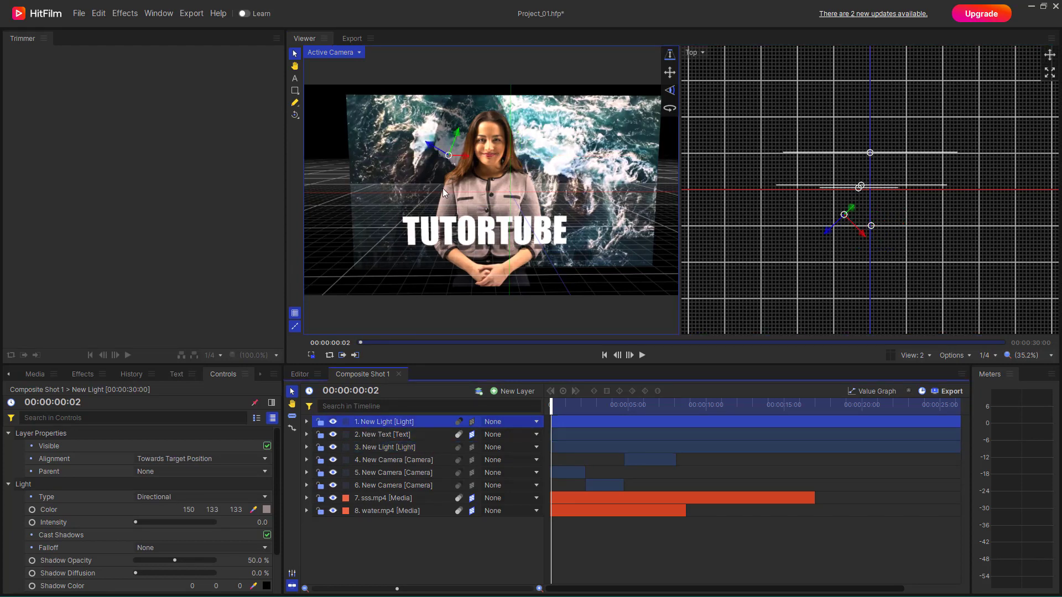
click(458, 157)
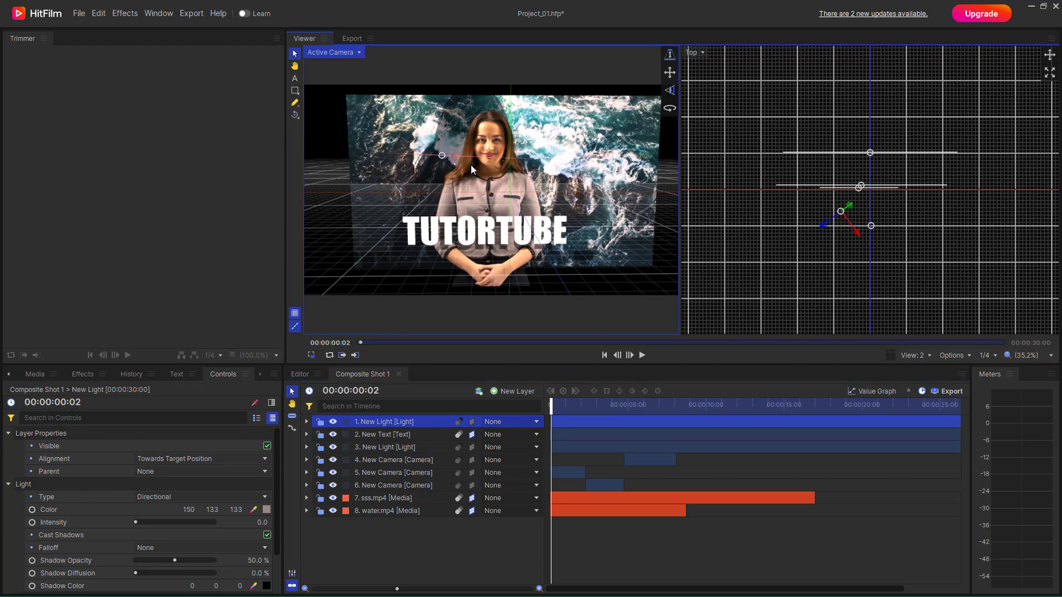
drag(472, 168, 511, 177)
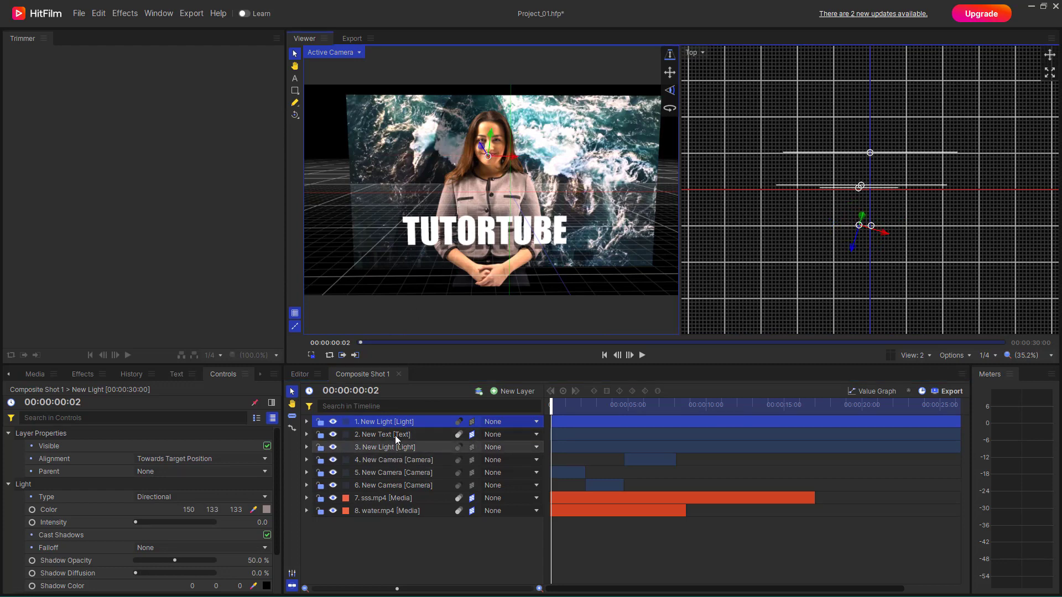
key(Delete)
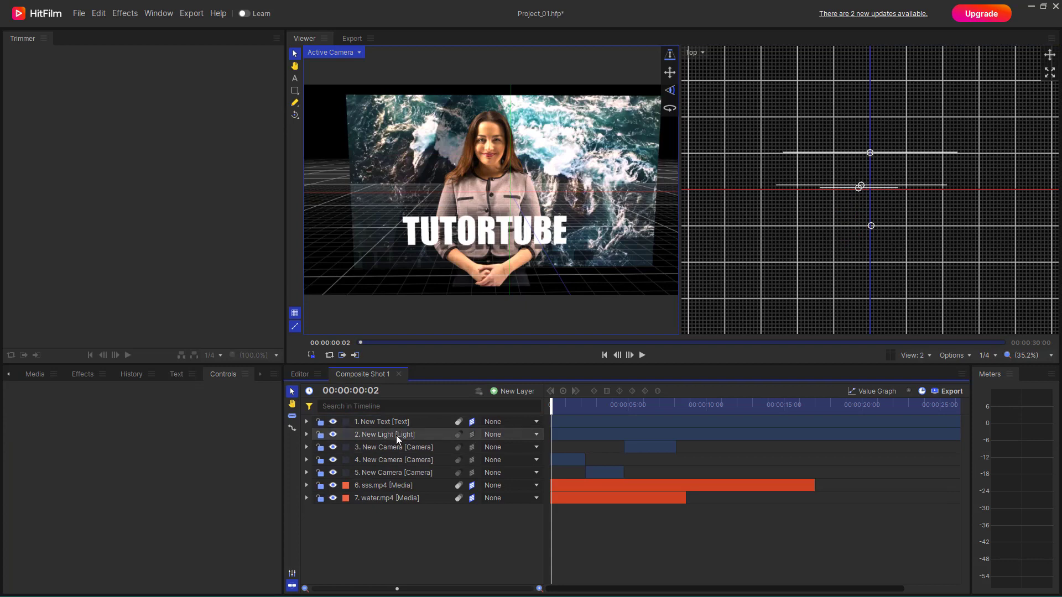
Duplicate the repositioned New Light layer and move the copy along X to just beside the woman's face
click(396, 436)
key(ctrl+v)
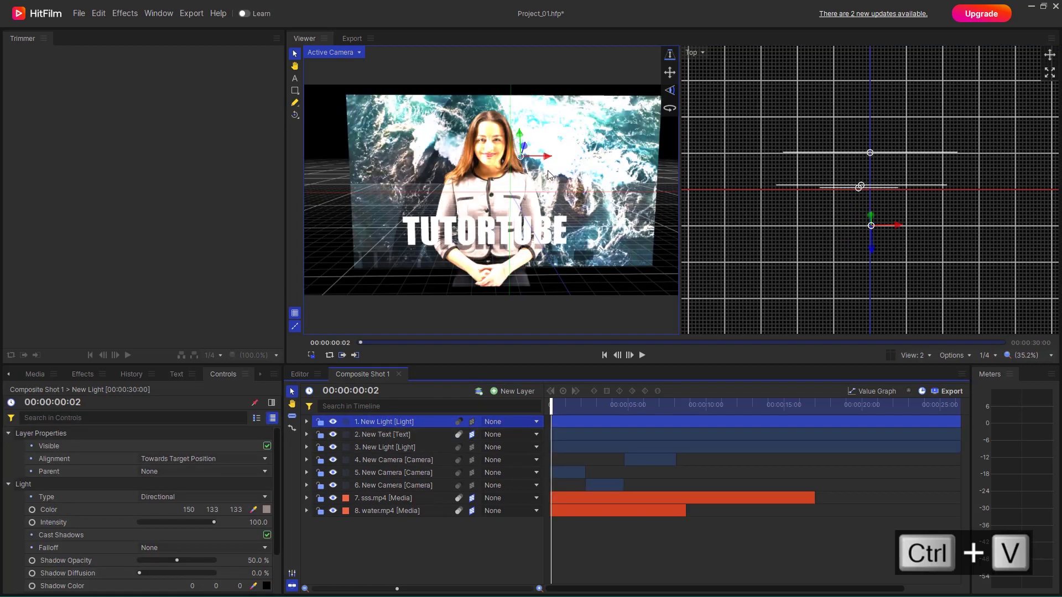
click(537, 158)
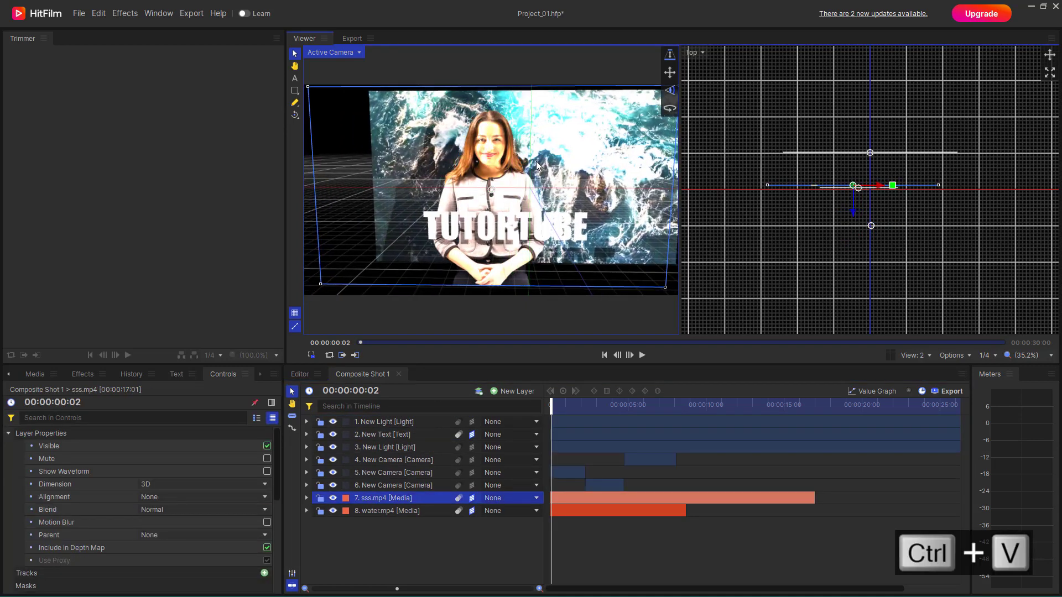
key(ctrl+z)
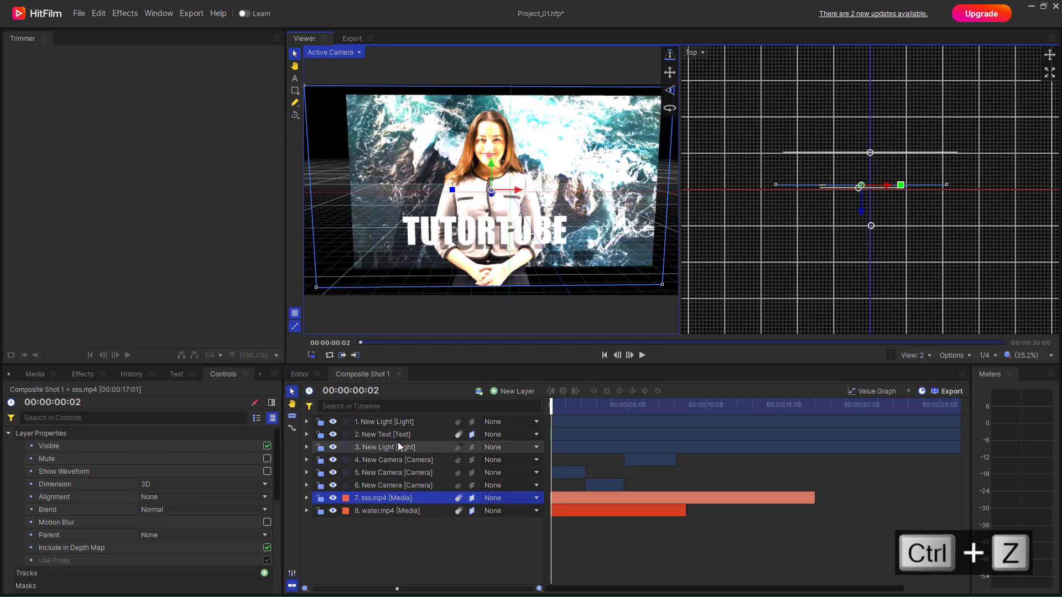
click(401, 422)
drag(545, 161, 483, 167)
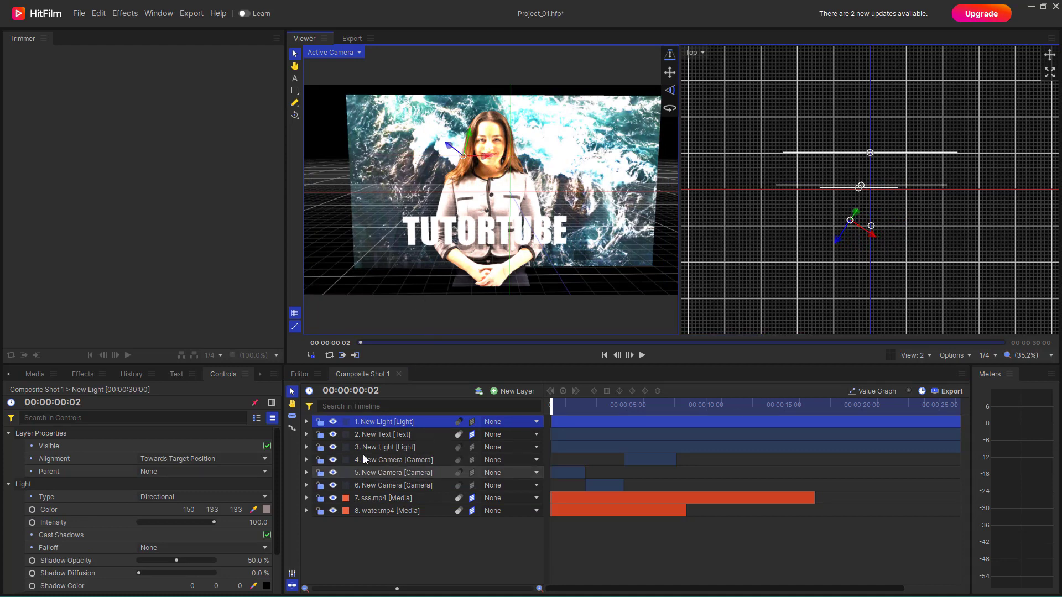
Lower the intensity of the duplicated New Light on layer 1 to 49.0
click(307, 422)
click(317, 435)
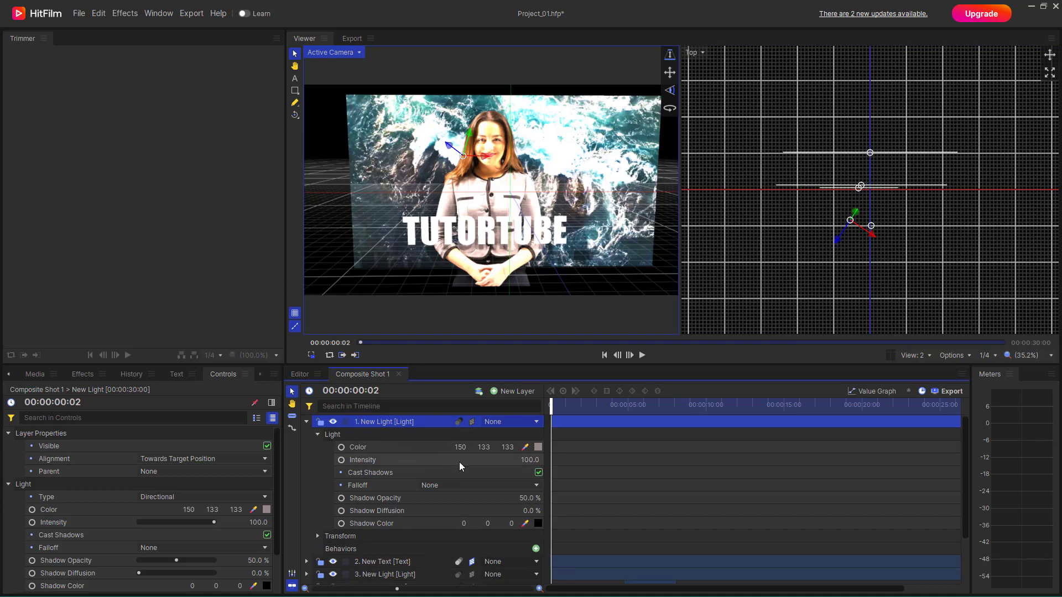
drag(532, 460, 503, 460)
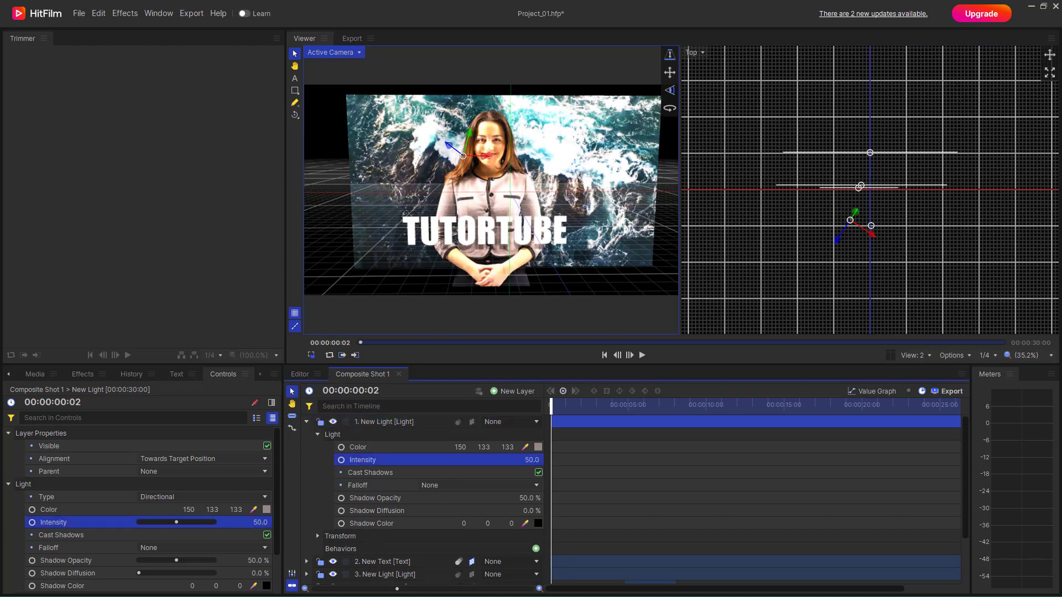
Lower the intensity of the original New Light on layer 3 to 50.0
scroll(347, 534, down, 2)
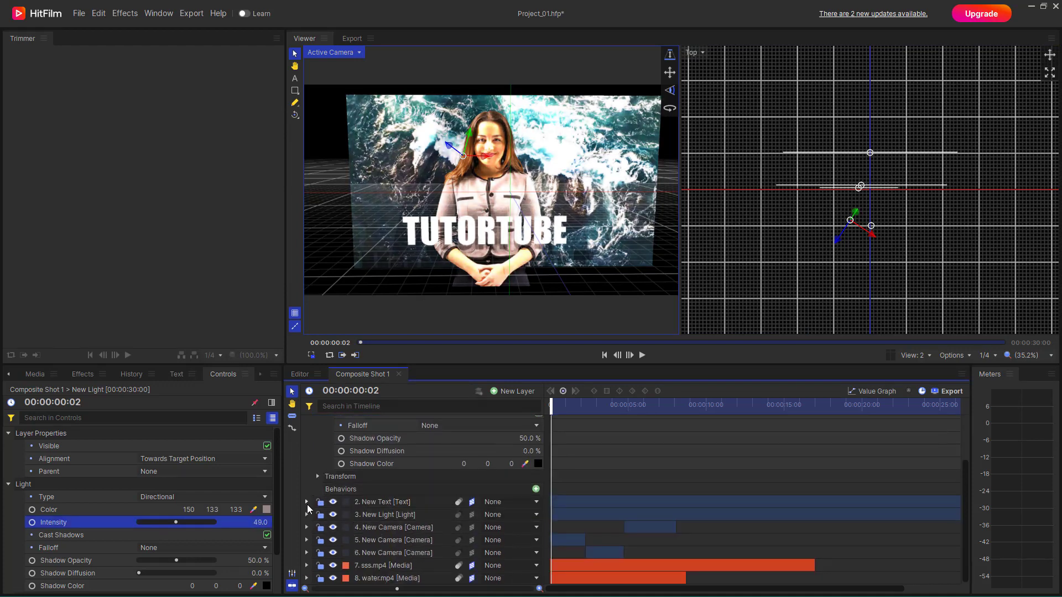
click(376, 515)
click(306, 515)
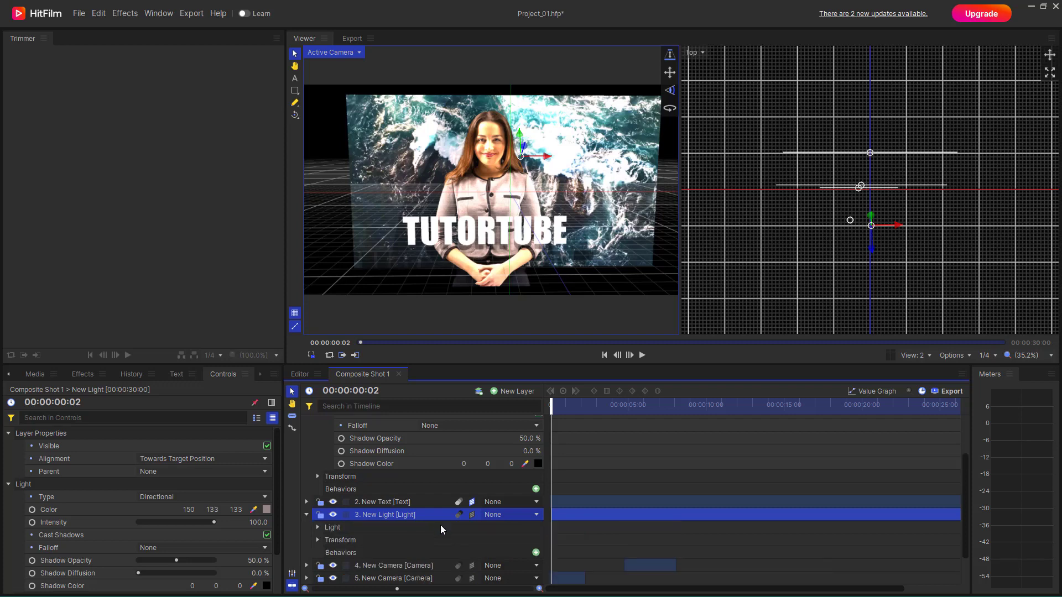
click(320, 531)
scroll(453, 526, down, 2)
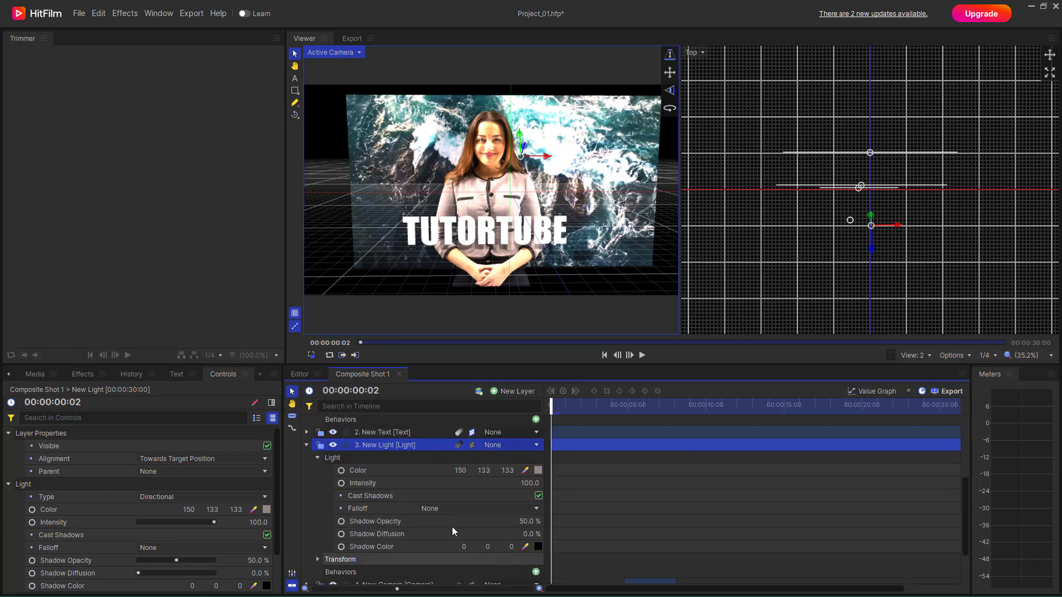
drag(529, 483, 503, 484)
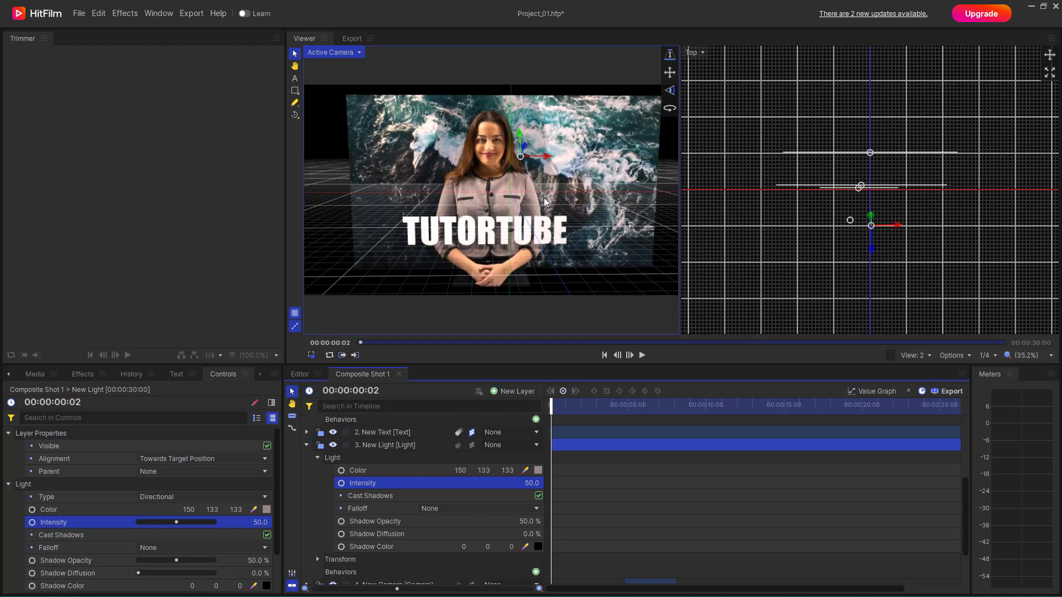
Move the TUTORTUBE title up along Y to about -129, in front of the woman's chest
click(520, 236)
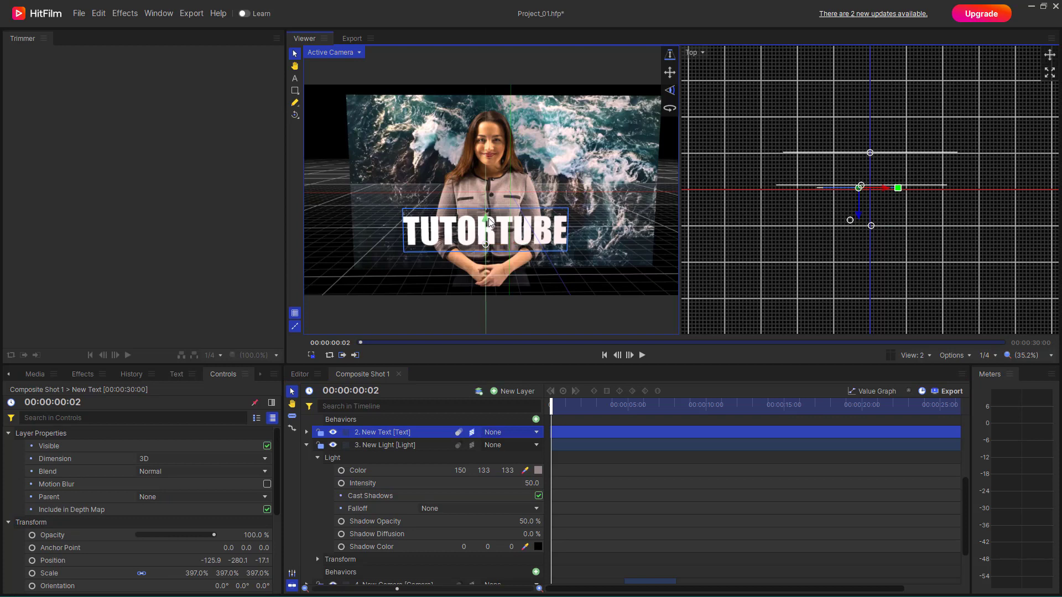
drag(489, 221, 496, 189)
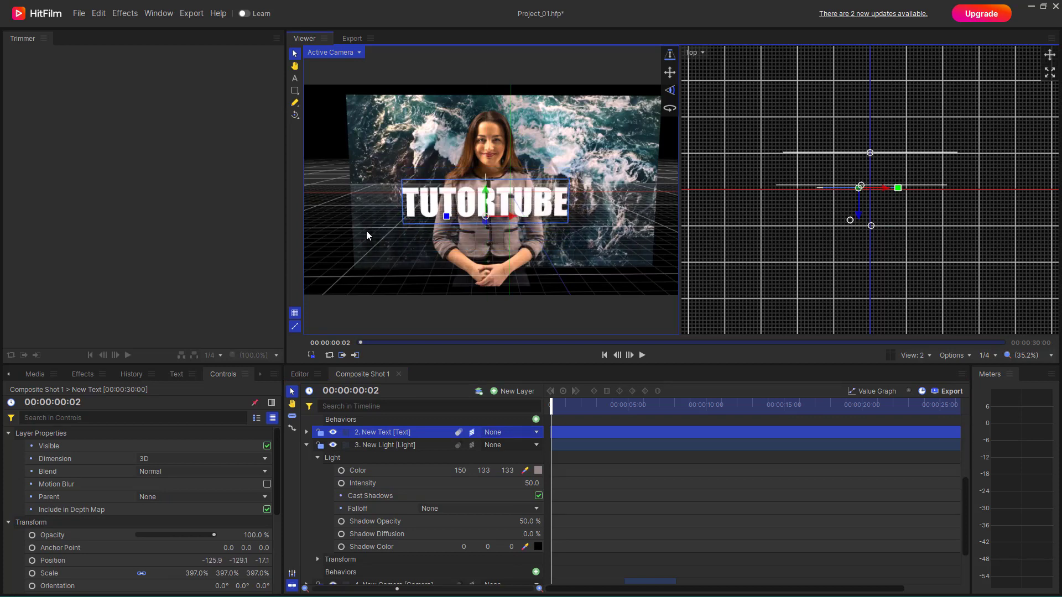
scroll(405, 449, up, 3)
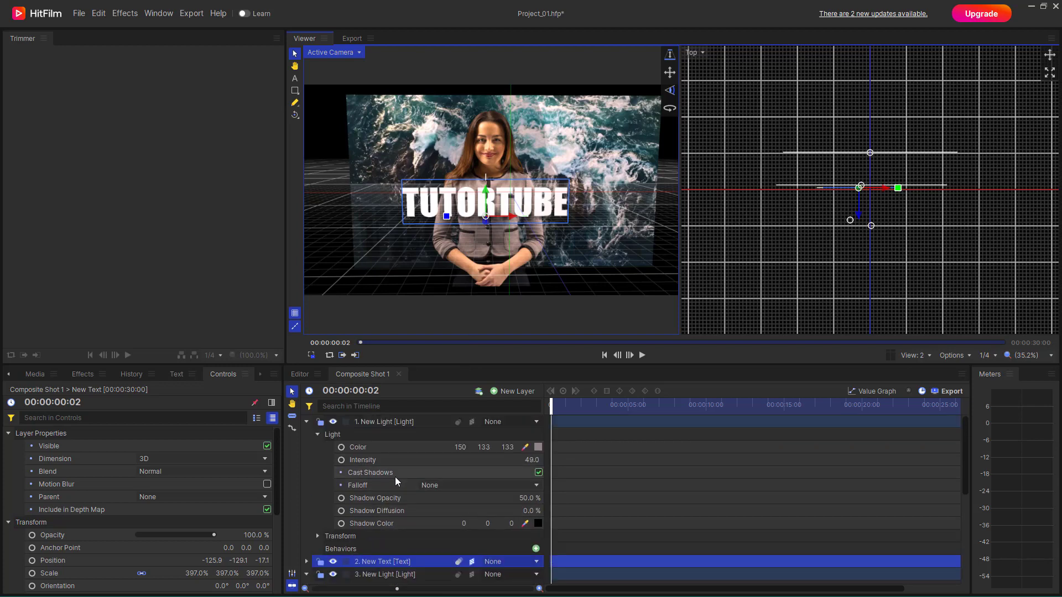